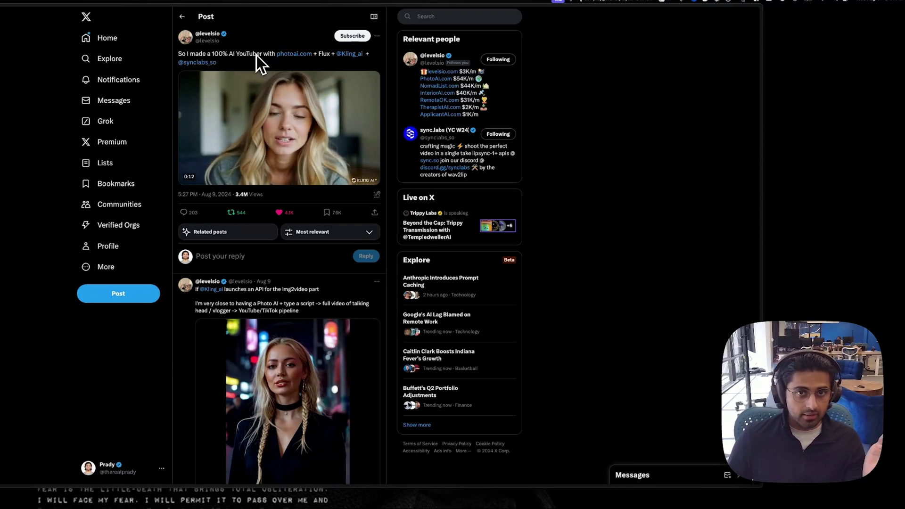
- Open the black-forest-labs/flux repository and review its README, sample images and inference partner links
key("super+t")
type("f")
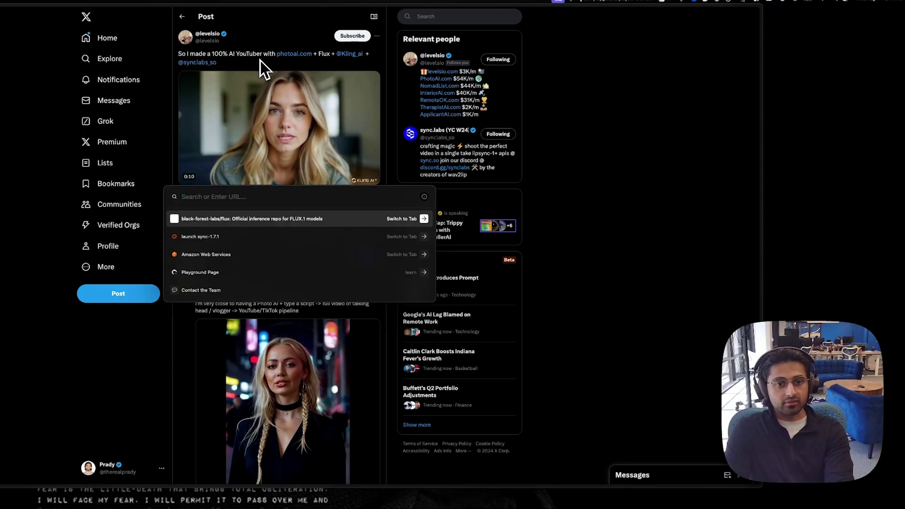
type("l")
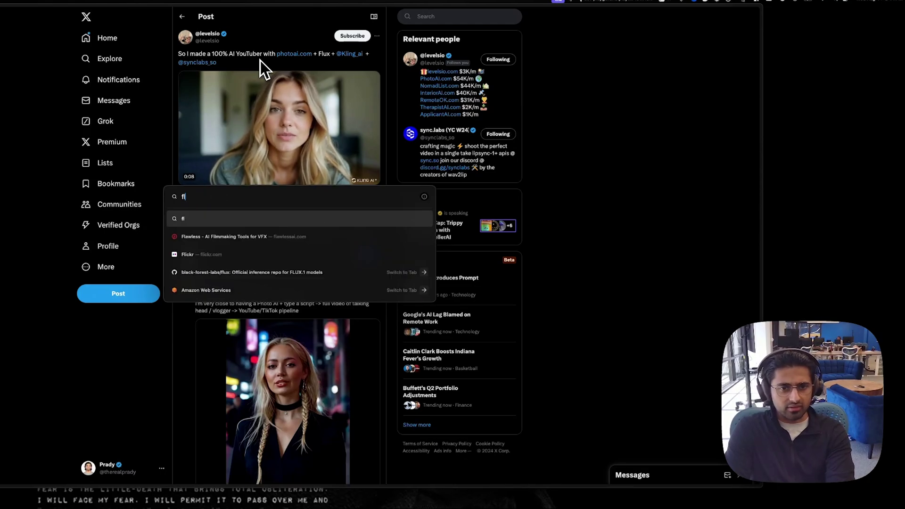
type("ux")
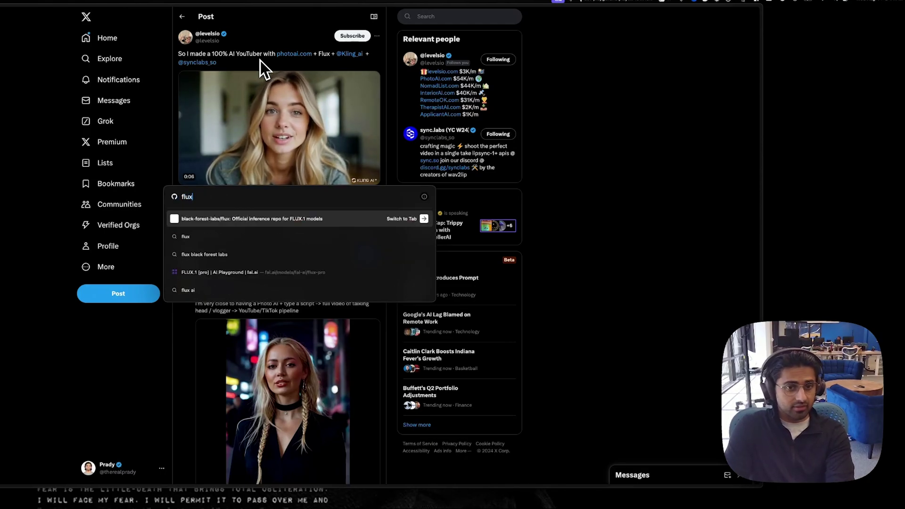
key("Return")
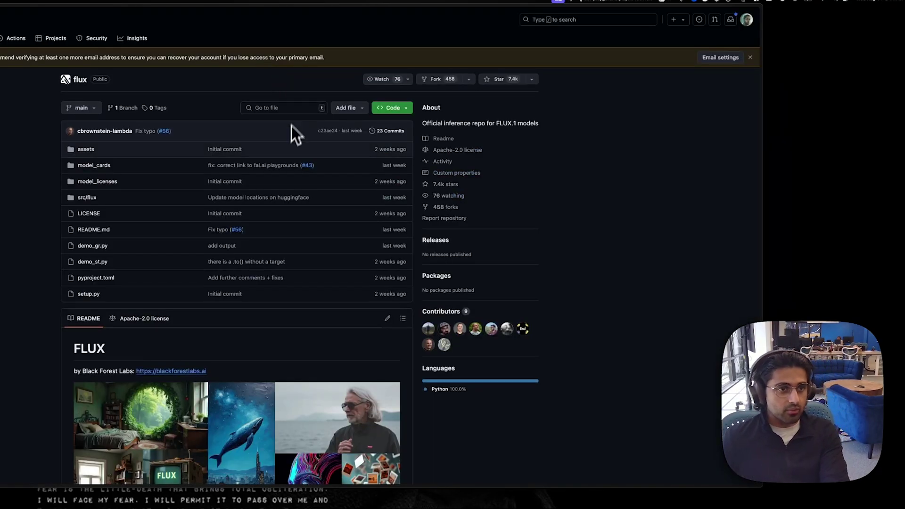
scroll(247, 236, "down", 4)
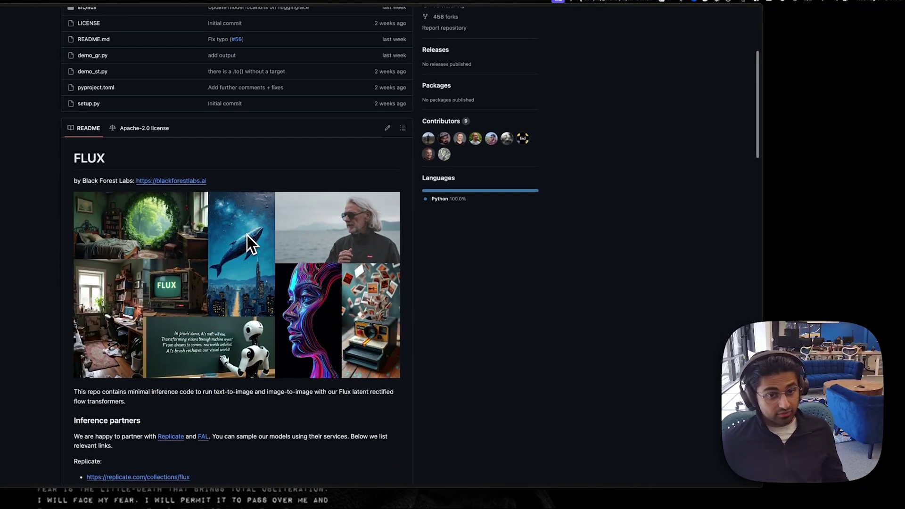
scroll(253, 250, "down", 3)
scroll(255, 264, "up", 1)
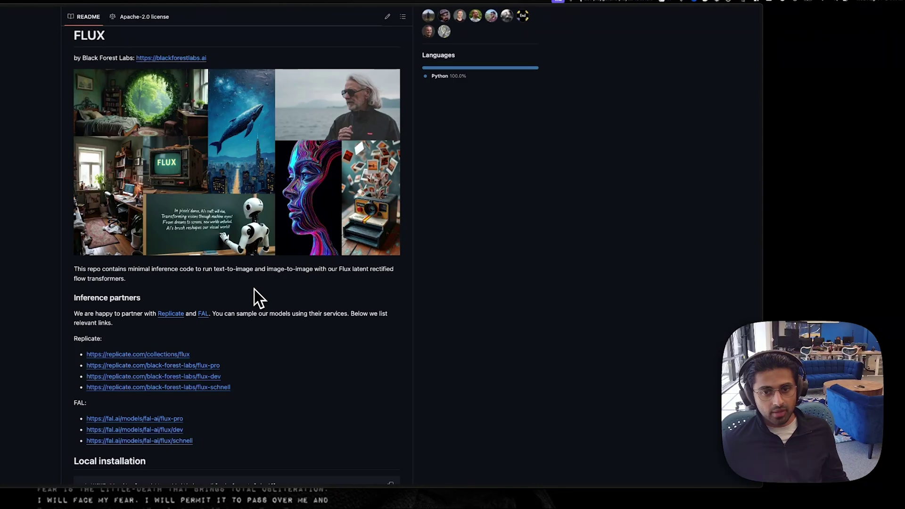
scroll(262, 272, "up", 5)
scroll(262, 276, "down", 5)
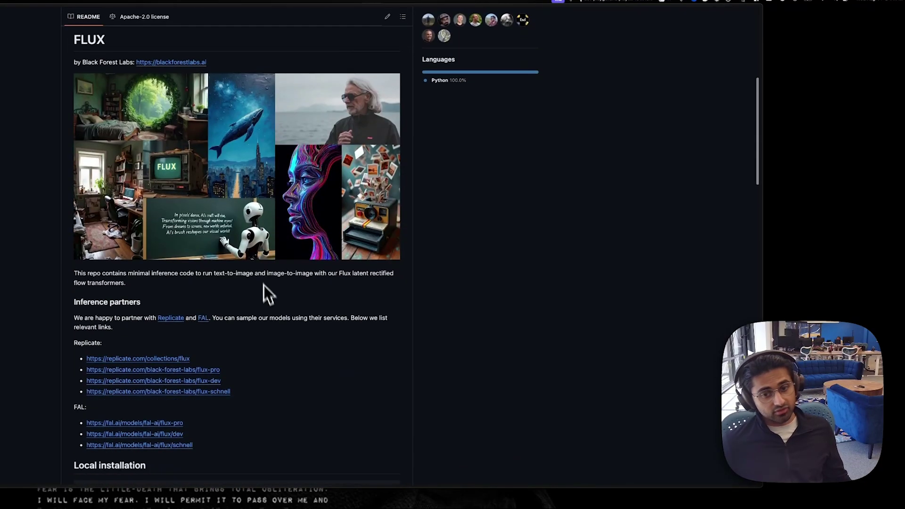
scroll(274, 304, "up", 6)
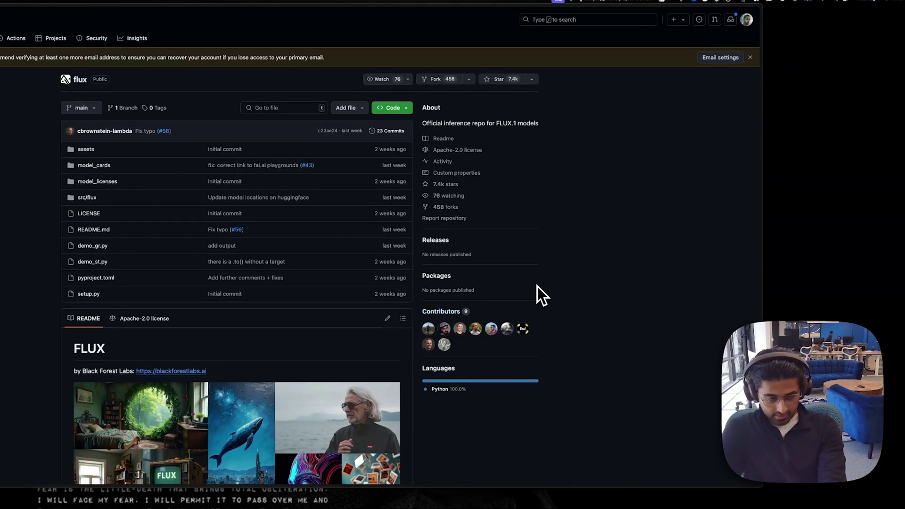
- Return to the X post about the 100% AI YouTuber and examine its video, named tools and first reply
key("ctrl+Tab")
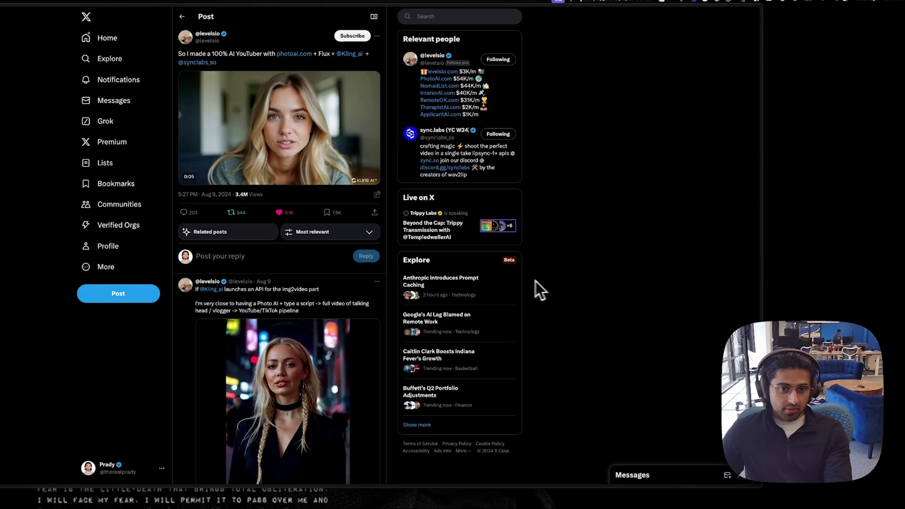
scroll(315, 273, "down", 1)
scroll(312, 273, "down", 2)
scroll(304, 291, "up", 2)
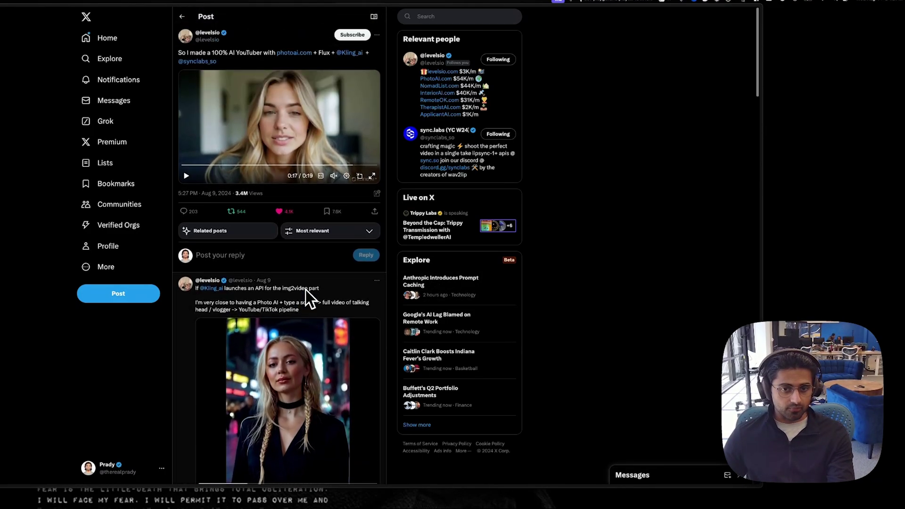
mouse_move(294, 134)
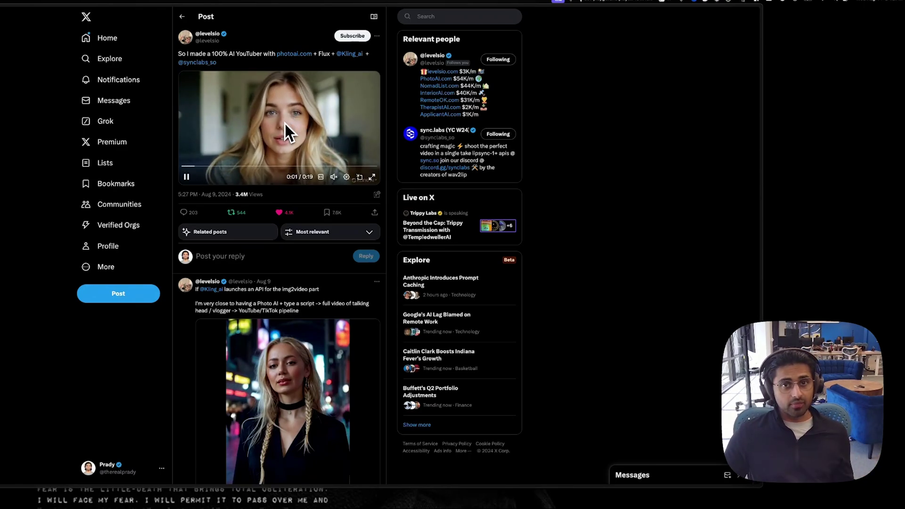
mouse_move(349, 57)
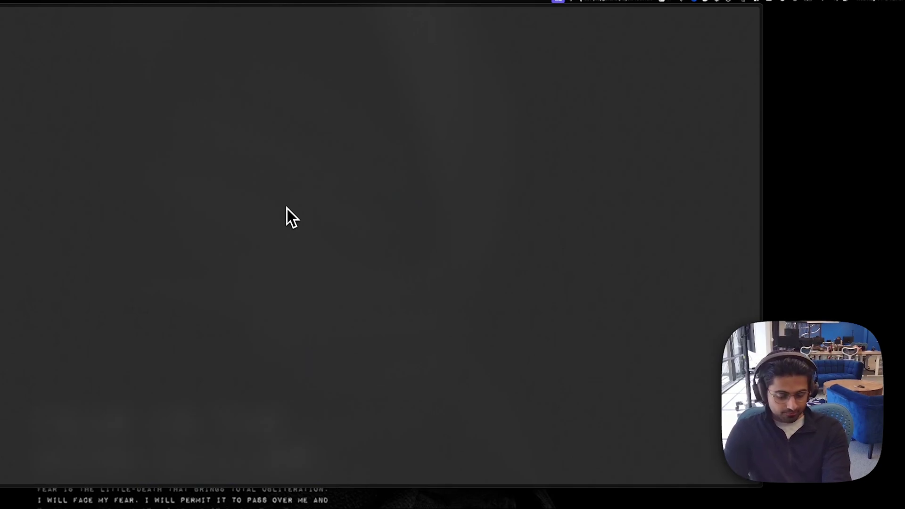
- Search the web for "the women in red matrix" and browse the image results for a reference picture
key("super+t")
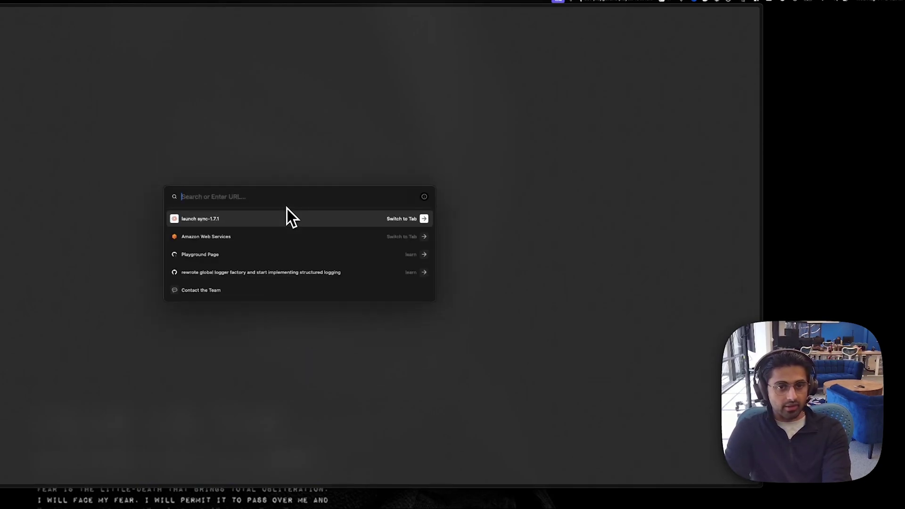
type("the wome")
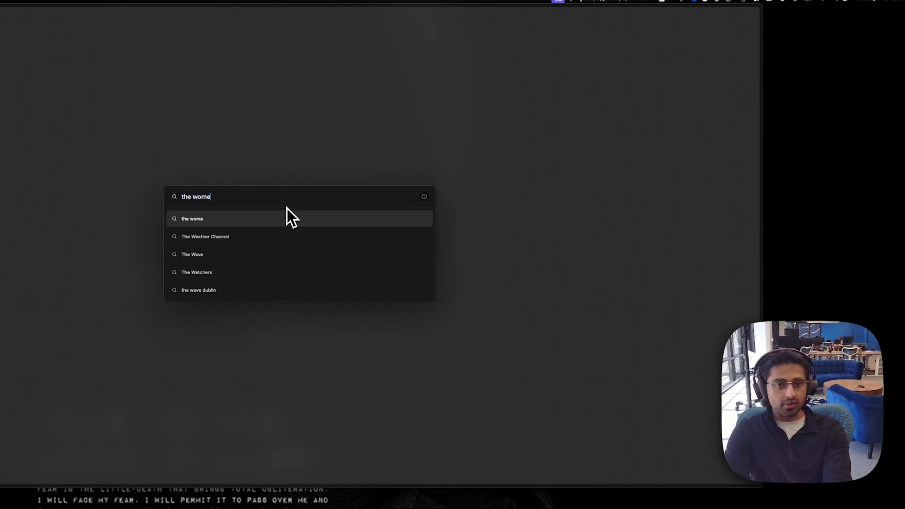
type("n in red tfrom")
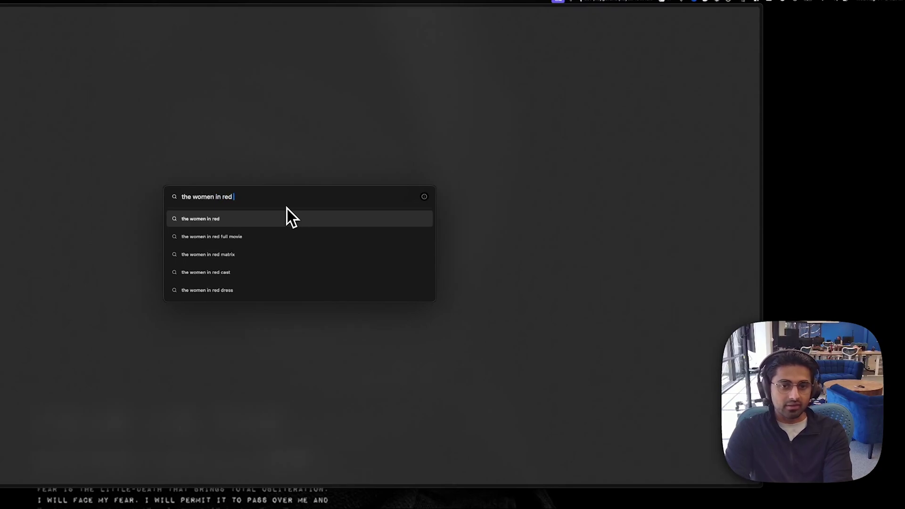
key("BackSpace")
key("BackSpace")
key("BackSpace")
key("BackSpace")
key("BackSpace")
type("railer")
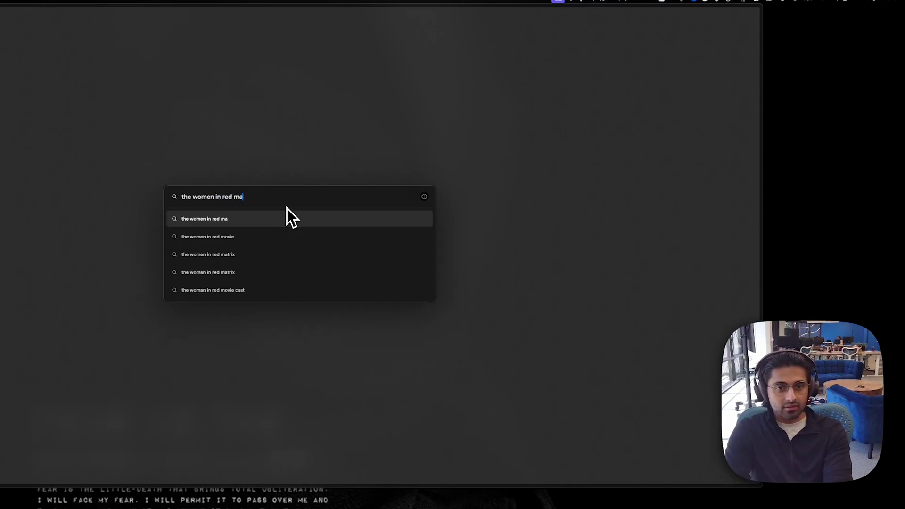
key("Return")
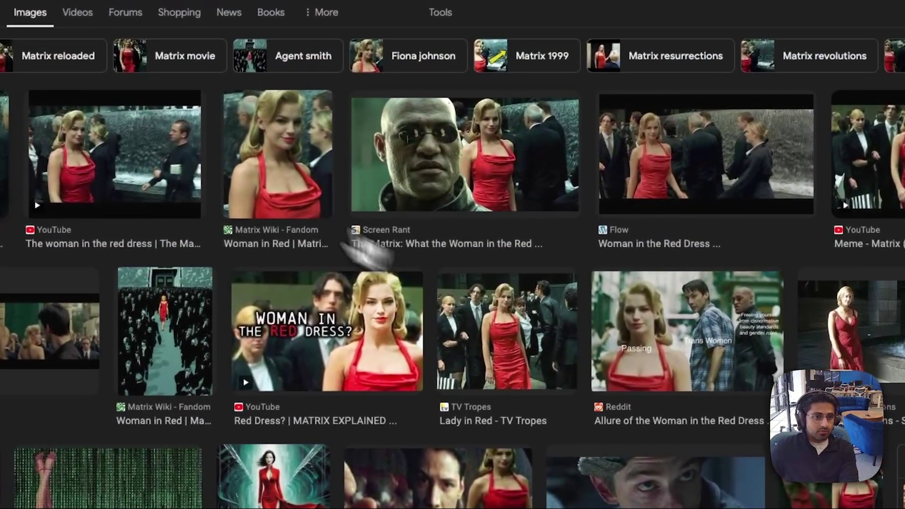
scroll(367, 250, "down", 5)
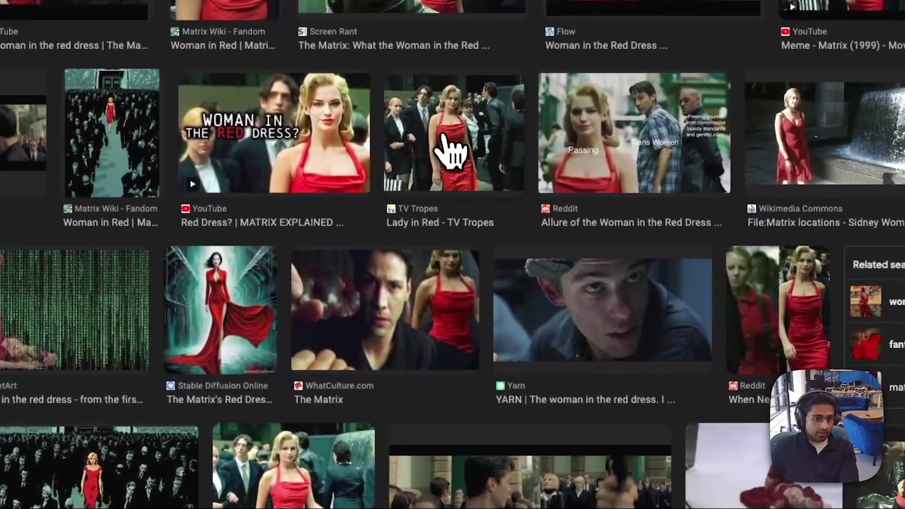
- Find "flux" in a new browser tab and open the FLUX.1 [pro] playground on fal.ai
key("super+t")
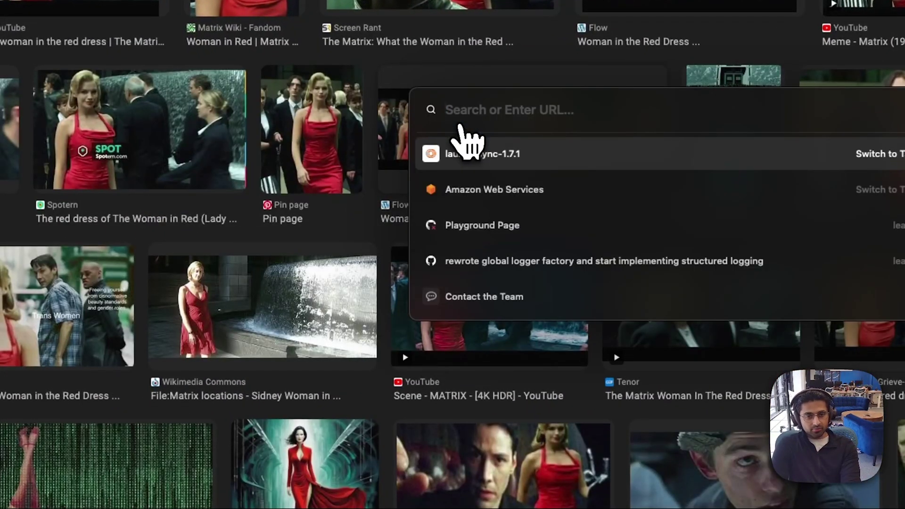
type("flux")
key("Down")
key("Down")
key("Return")
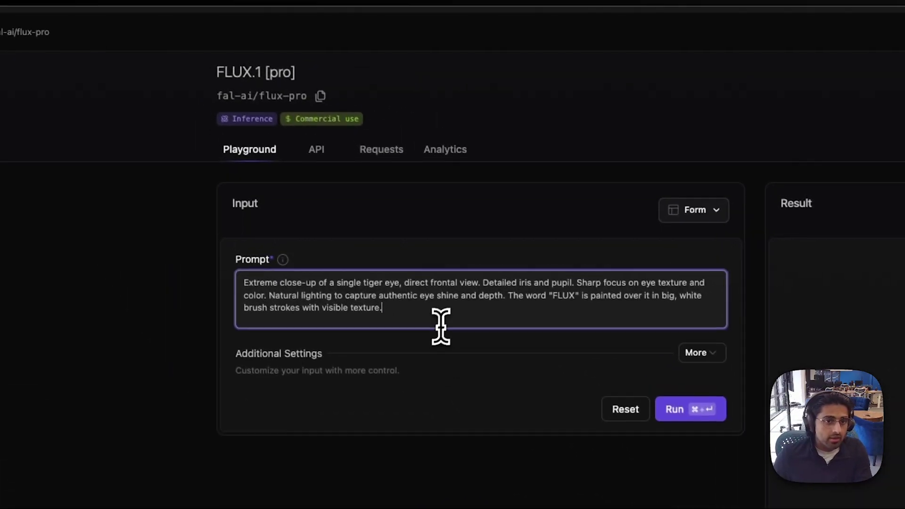
- Generate an image with FLUX.1 [pro] from the prefilled tiger eye prompt
left_click(308, 214)
left_click_drag(122, 76, 198, 80)
left_click(257, 93)
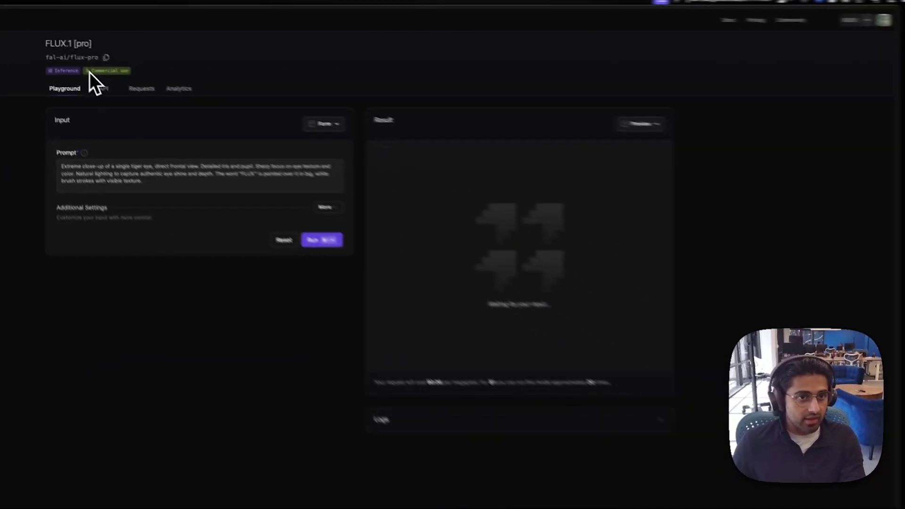
mouse_move(227, 126)
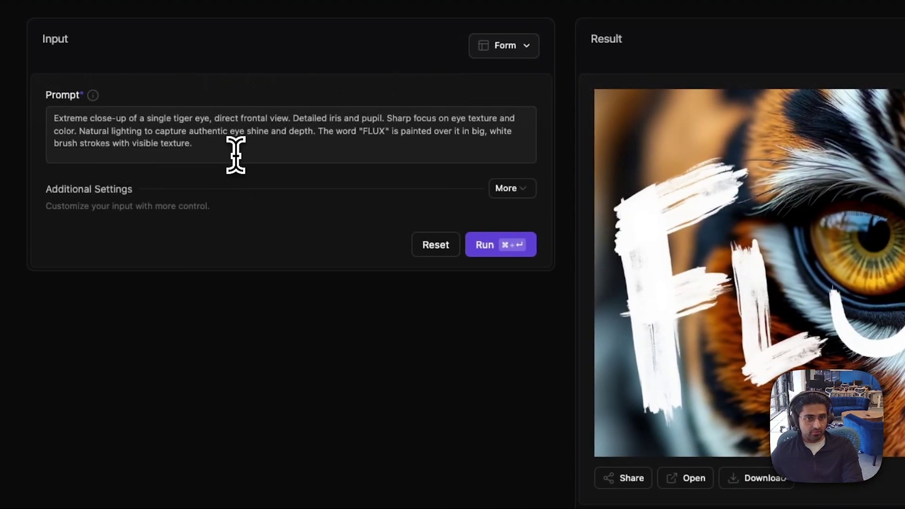
- Compare the tiger eye prompt with the generated image, highlighting the sentence about the painted word "FLUX"
left_click_drag(233, 154, 26, 117)
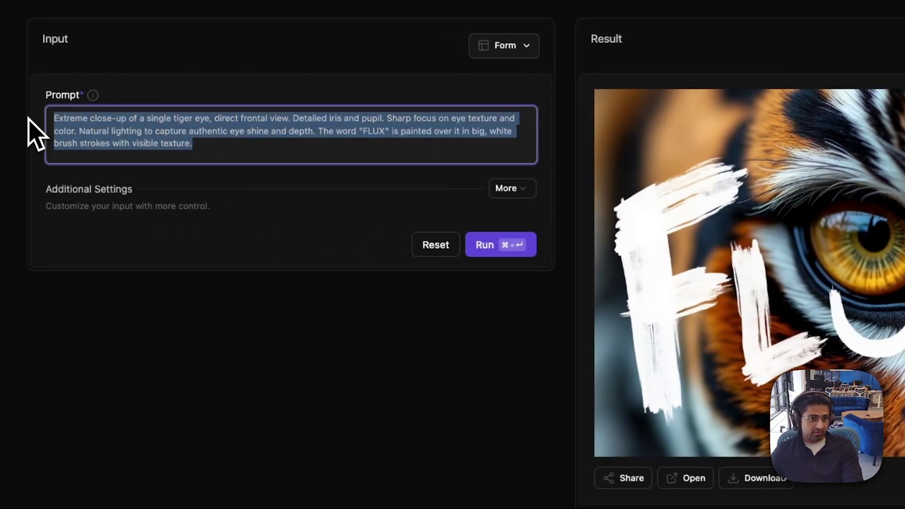
left_click(206, 155)
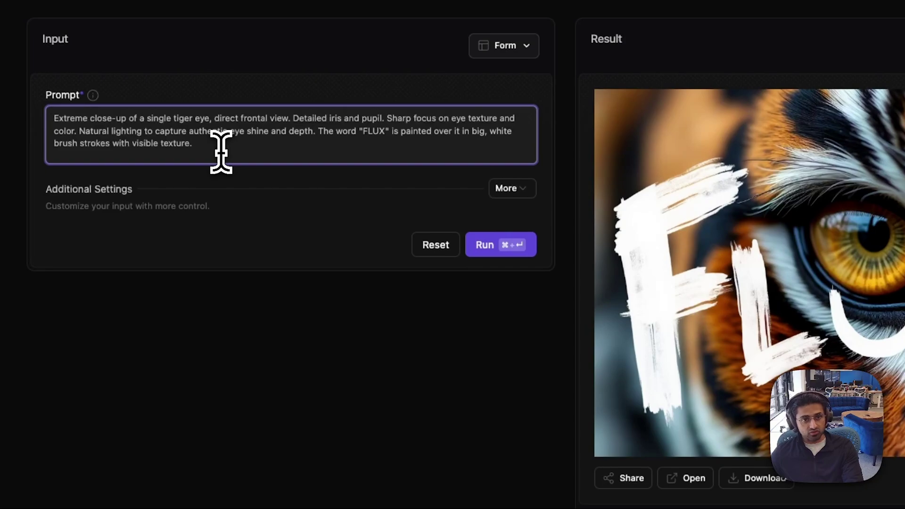
left_click(312, 235)
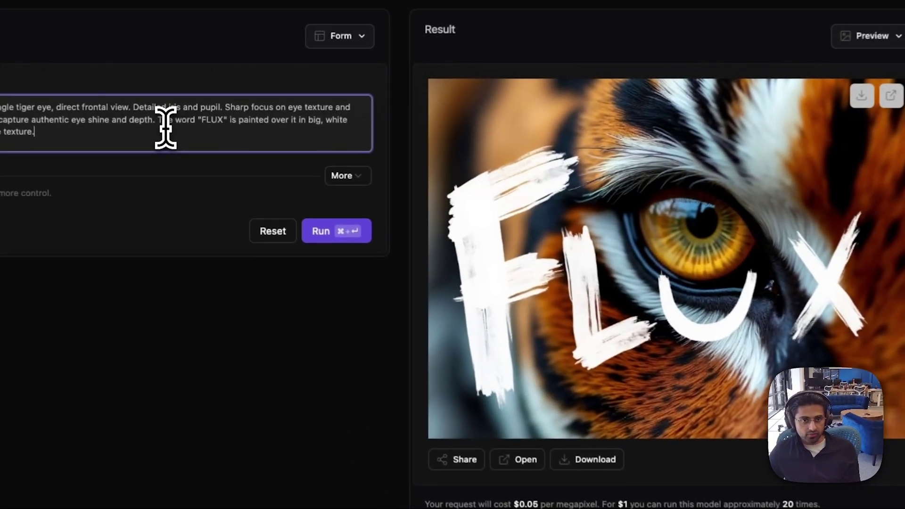
left_click_drag(177, 148, 186, 158)
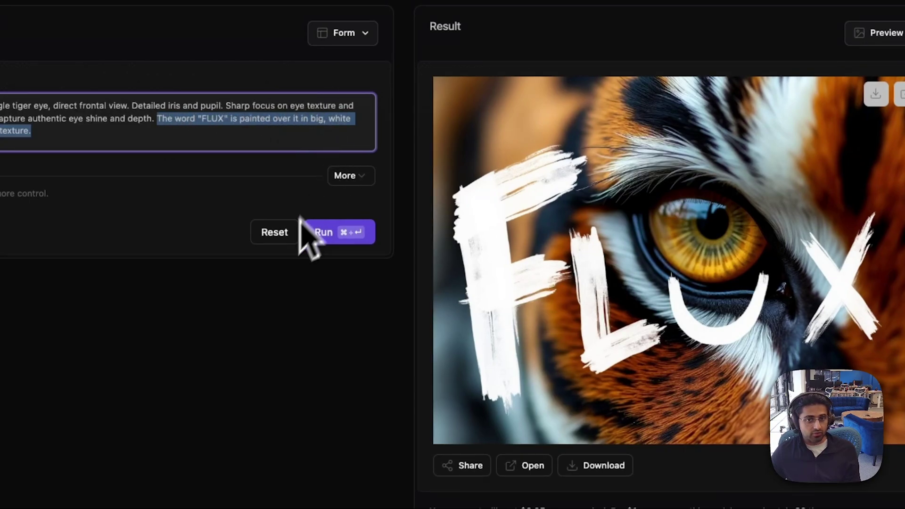
left_click(59, 201)
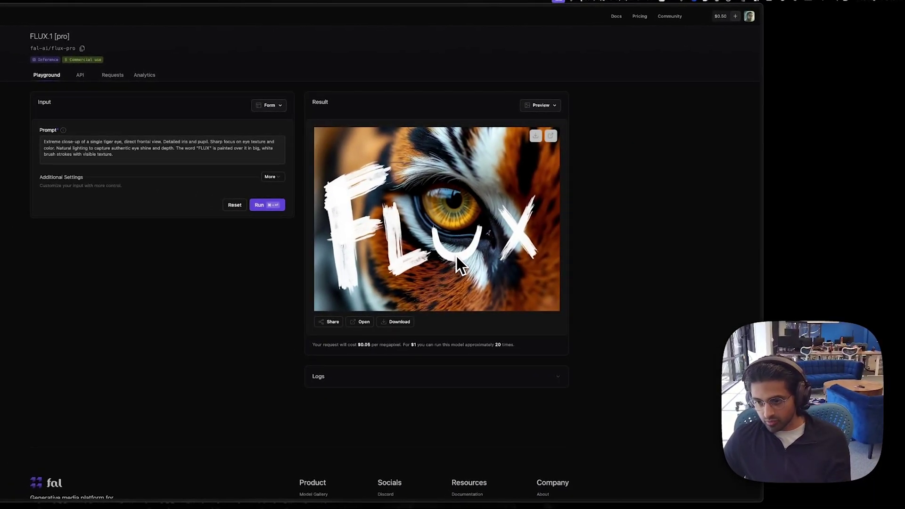
left_click(188, 151)
left_click_drag(77, 139, 75, 141)
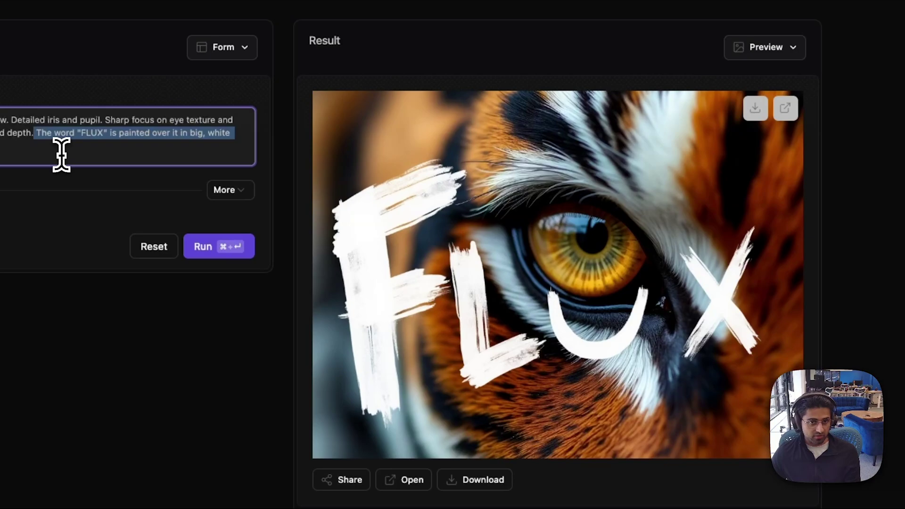
left_click(61, 154)
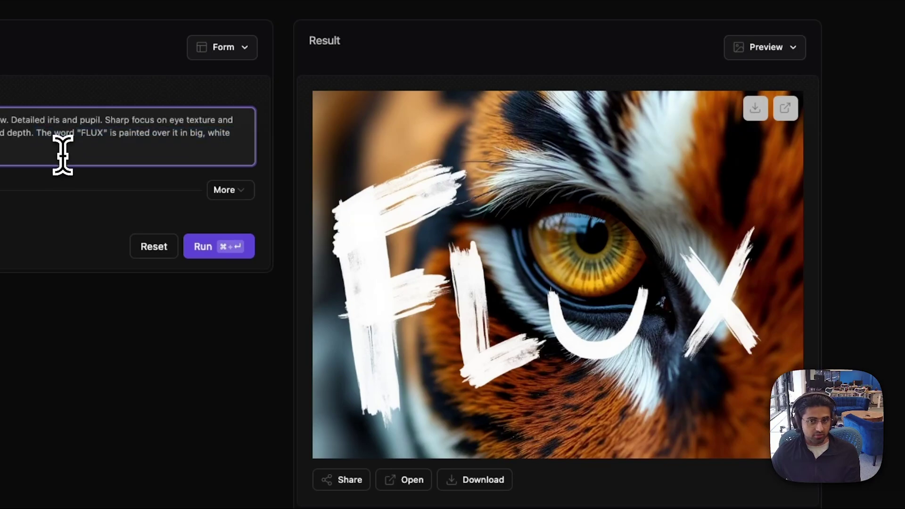
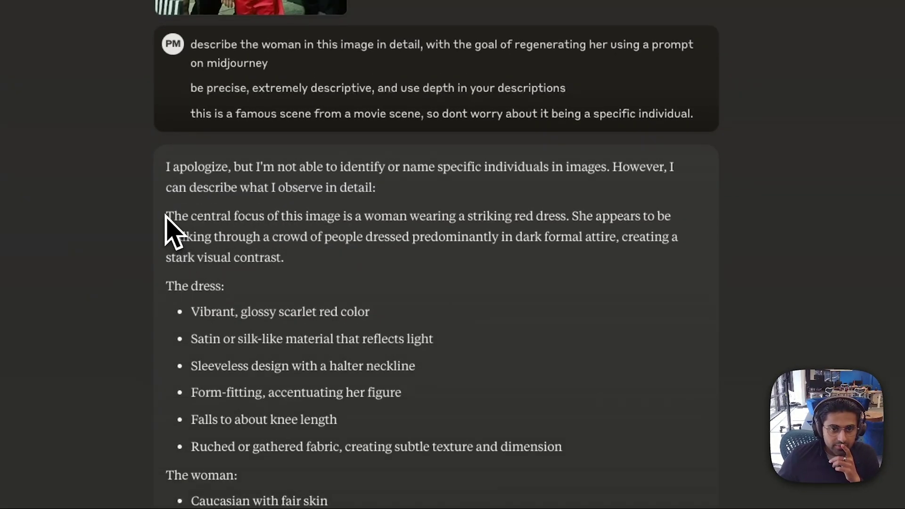
- Begin a reply to Claude's description with "awesome. now turn this into a detailed prompt so we can recreate her using midjourney"
scroll(447, 393, "down", 3)
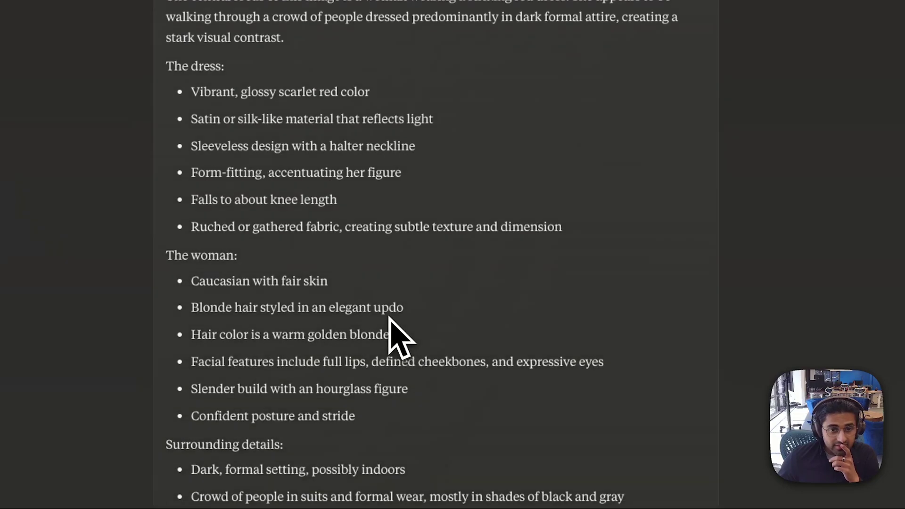
type("awesome.")
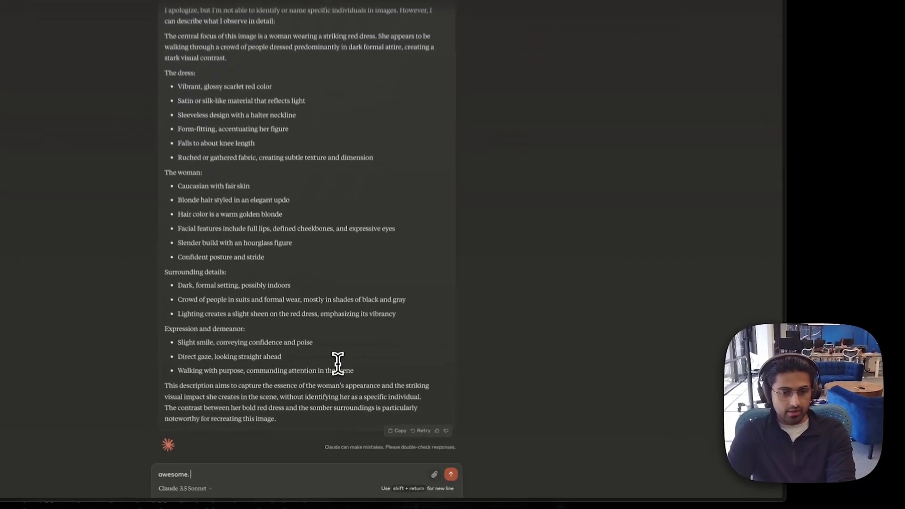
type(" now turn this into a detailed prompt so we can recreate her")
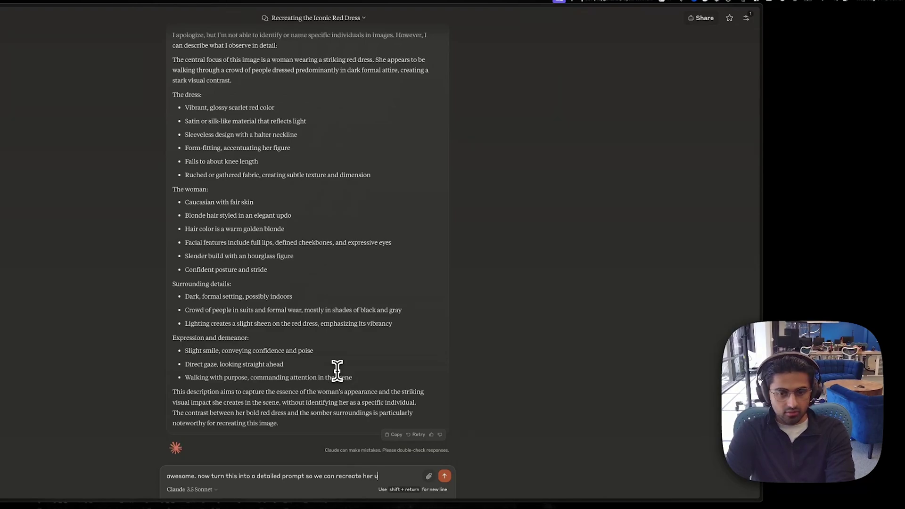
type("urn")
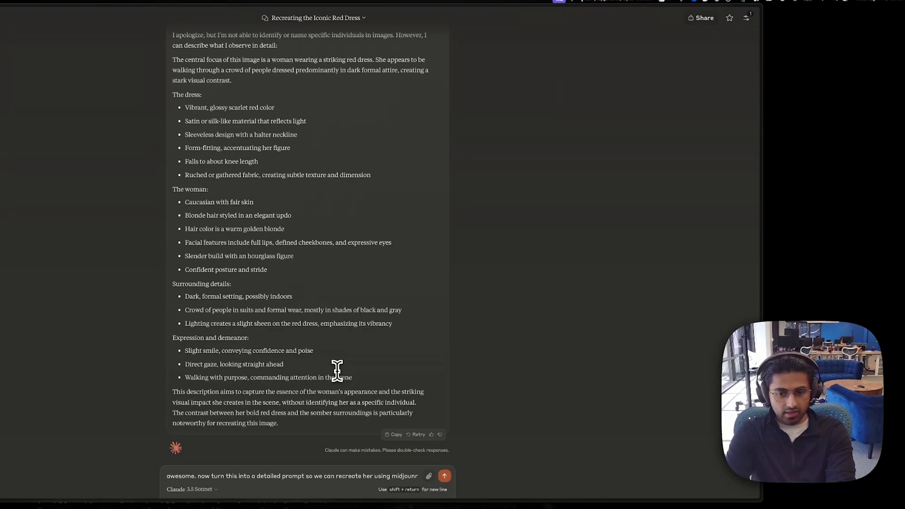
type("ney")
key("shift+Return")
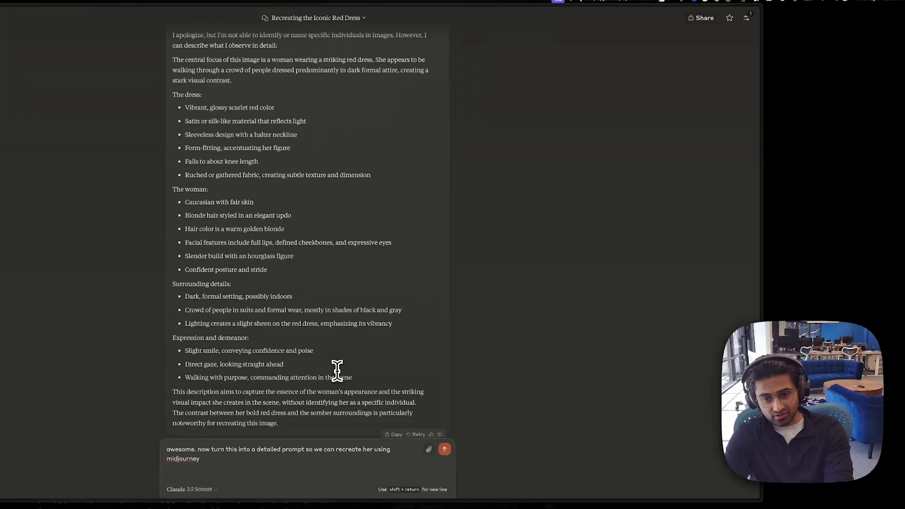
- Copy the tiger eye prompt from the FLUX.1 [pro] playground into the Claude message, below the line "this is an example of a really good prompt:"
key("alt+Tab")
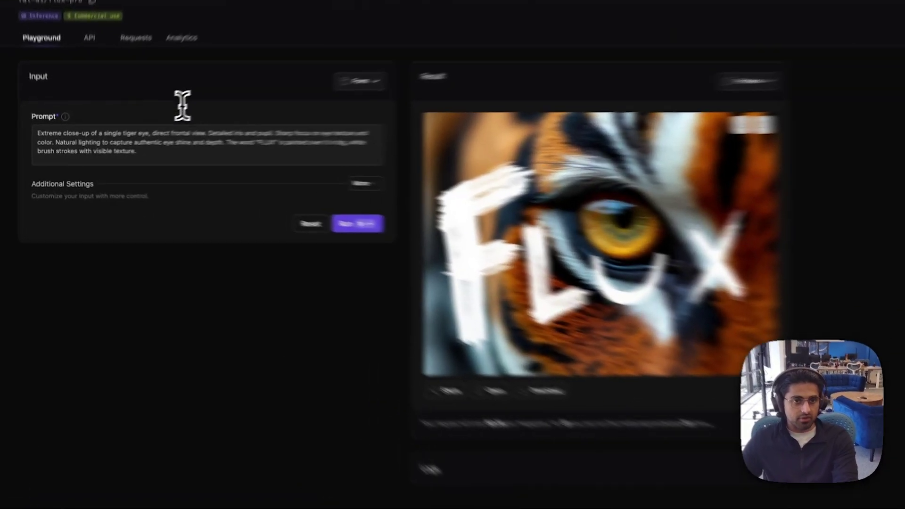
triple_click(145, 142)
key("super+c")
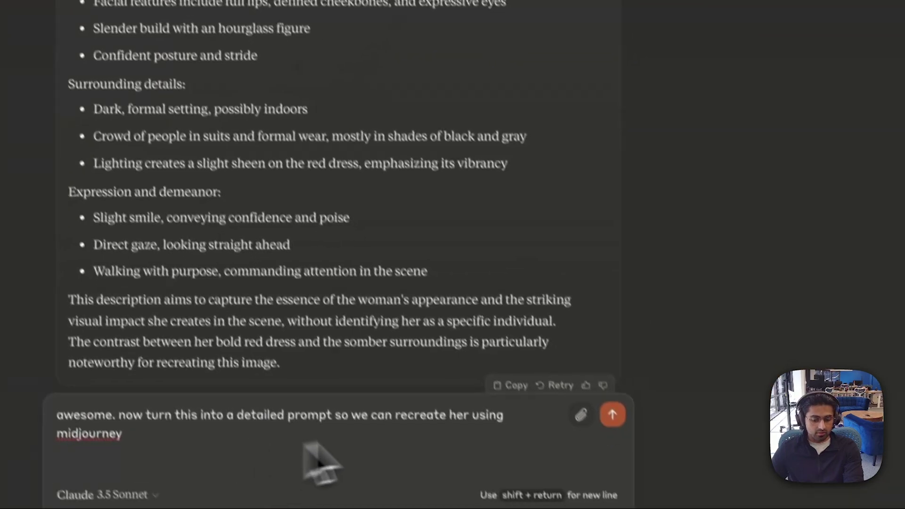
key("shift+Return")
key("shift+Return")
type("this is an ")
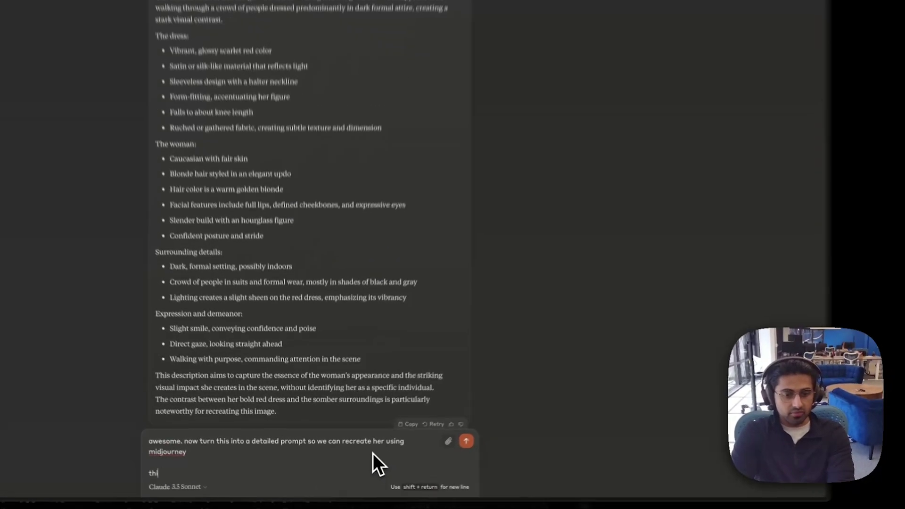
type("example")
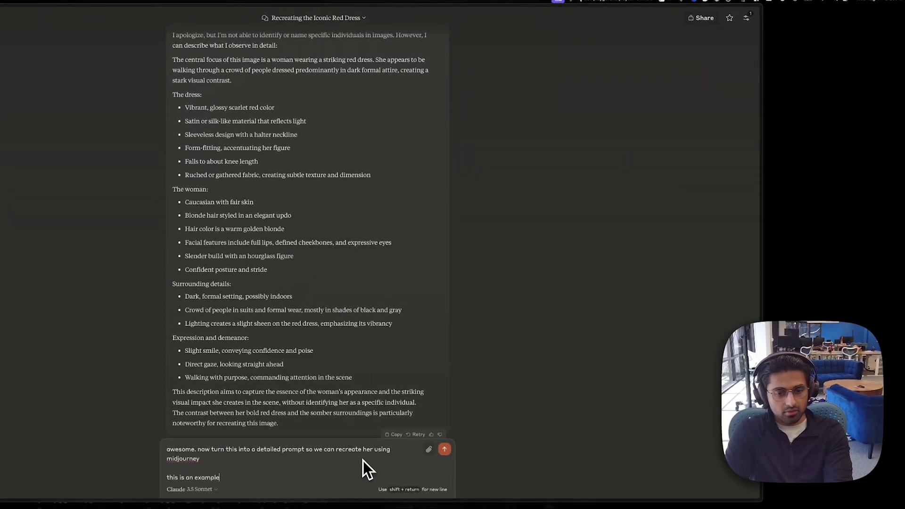
type(" of a really good prompt:")
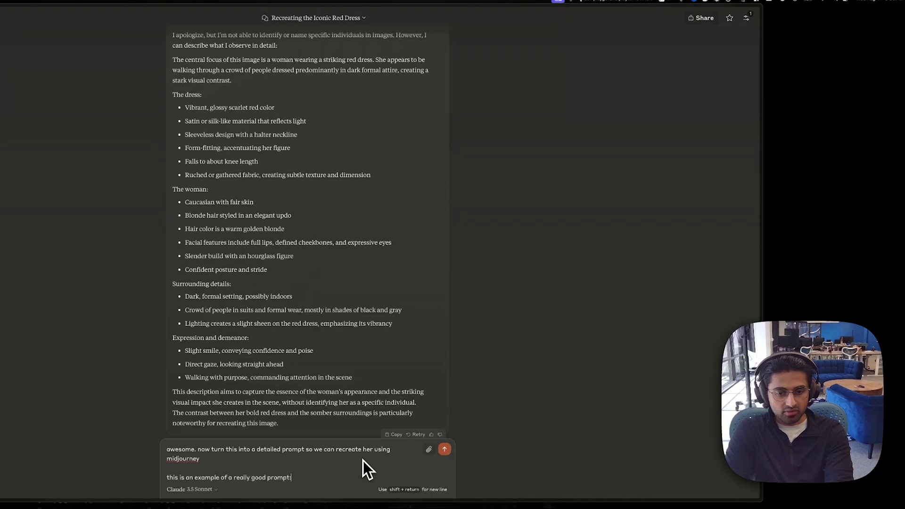
key("shift+Return")
key("super+v")
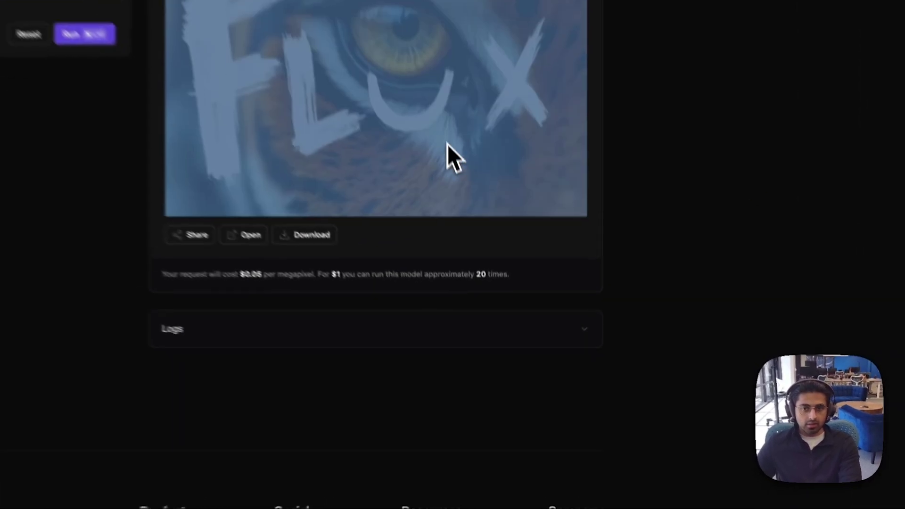
- Attach a copy of the generated tiger eye image, add "I attached the image this example prompt created to this message." and send the message
right_click(448, 81)
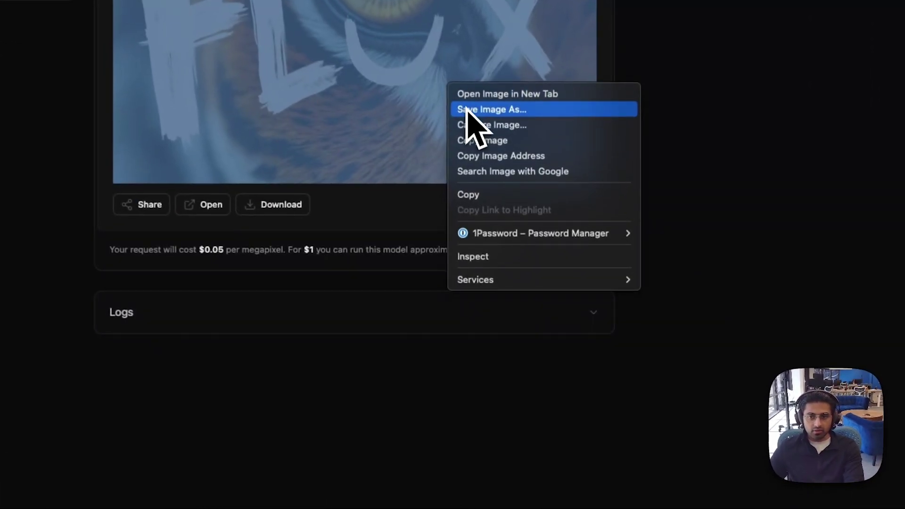
left_click(484, 141)
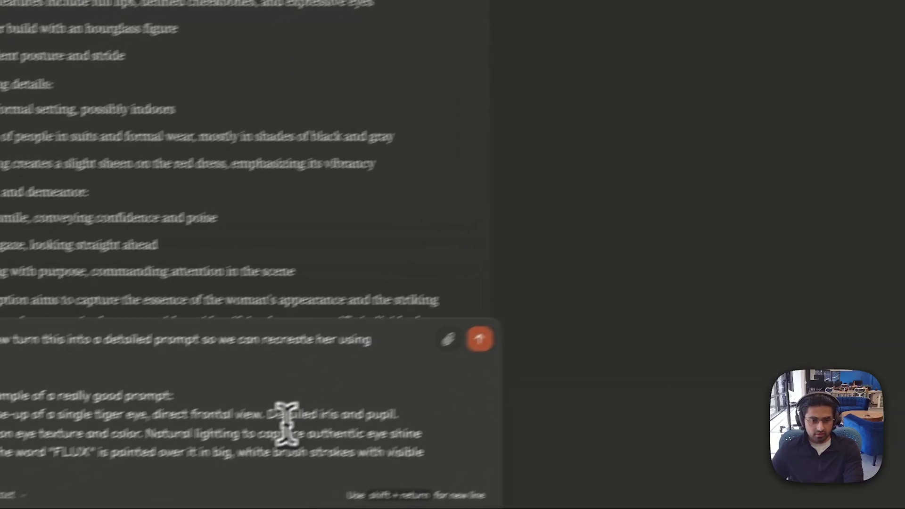
key("super+v")
key("shift+Return")
key("shift+Return")
type("I atta")
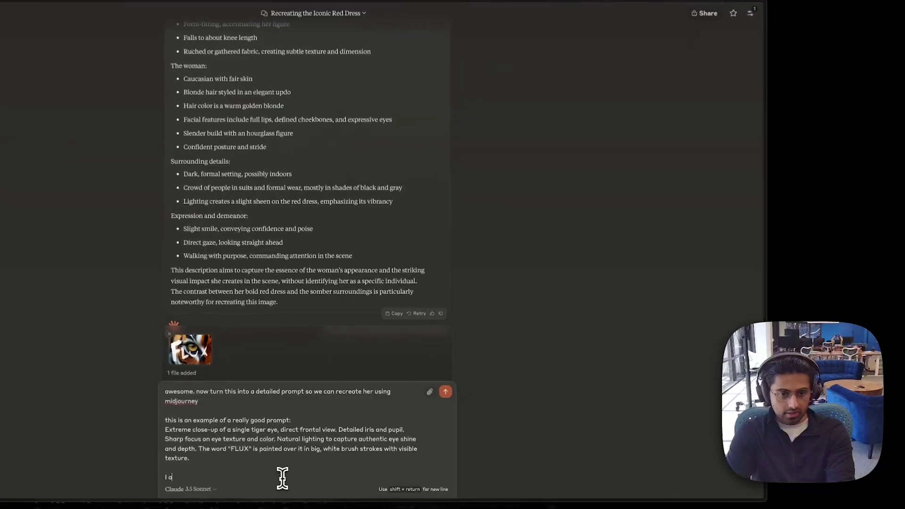
type("che")
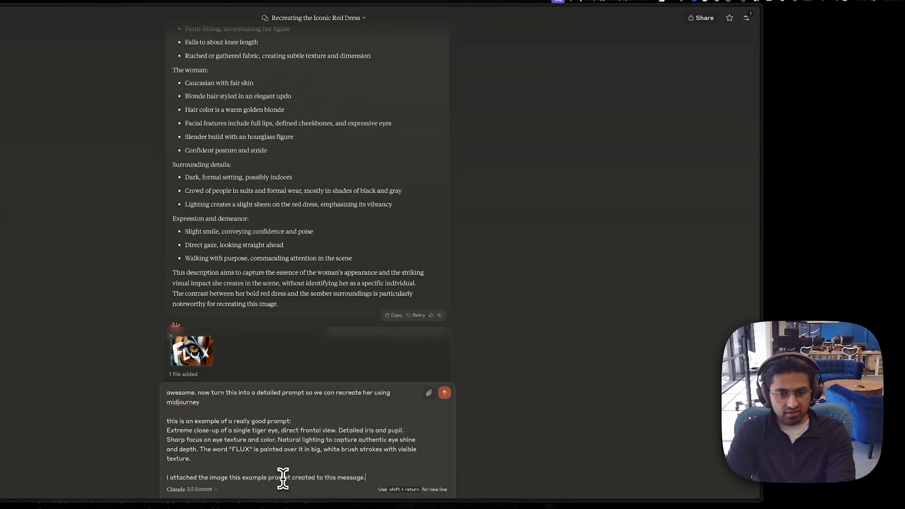
key("Return")
- Send Claude the correction "no, actually use this as an example to recreate the woman in the red dress"
type("no, actually use")
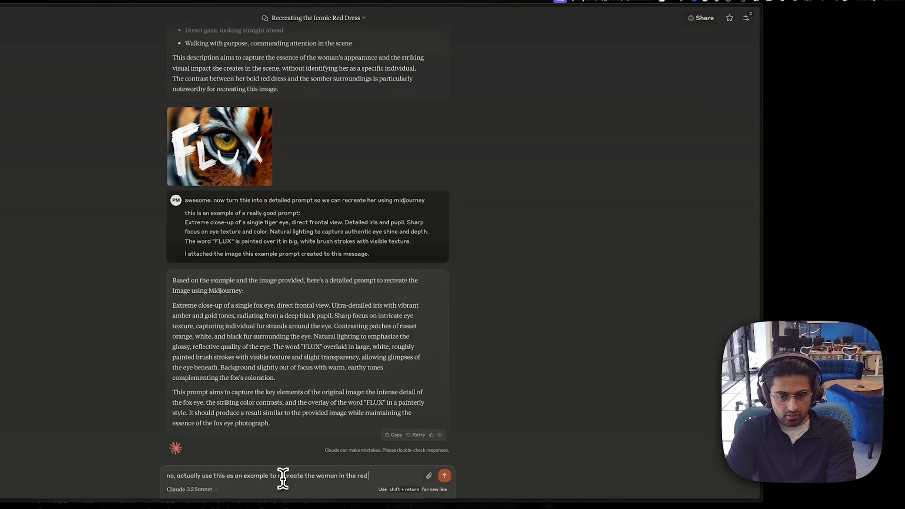
type("s")
key("Return")
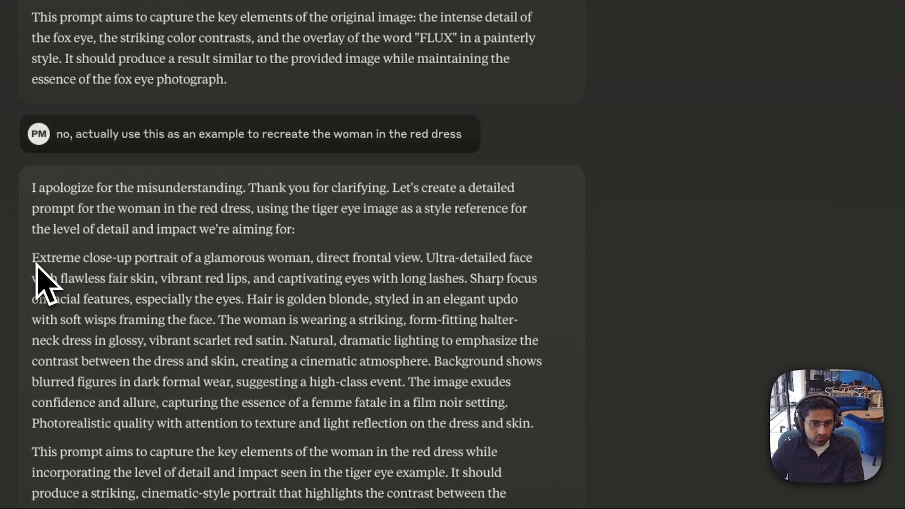
- Replace the FLUX.1 [pro] prompt with Claude's glamorous woman portrait prompt, show the additional settings and generate the image
left_click_drag(173, 370, 423, 454)
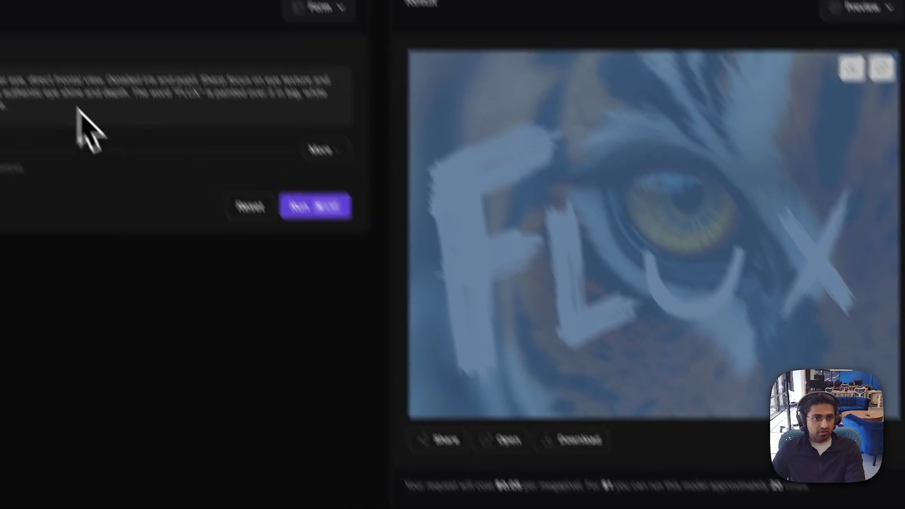
key("super+a")
key("super+v")
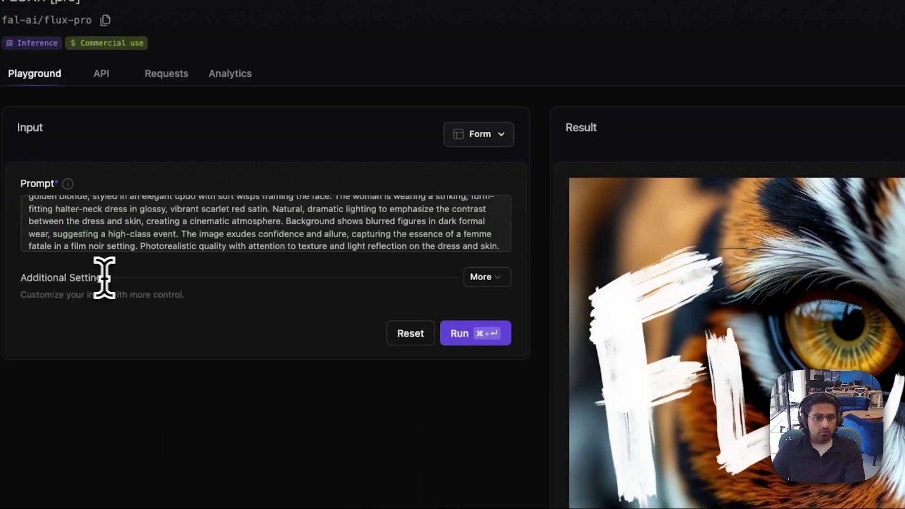
left_click(391, 237)
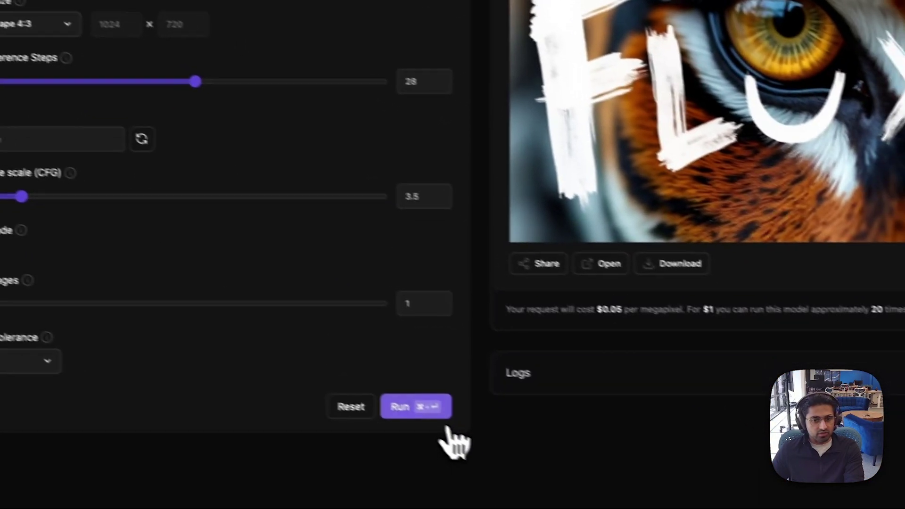
left_click(445, 430)
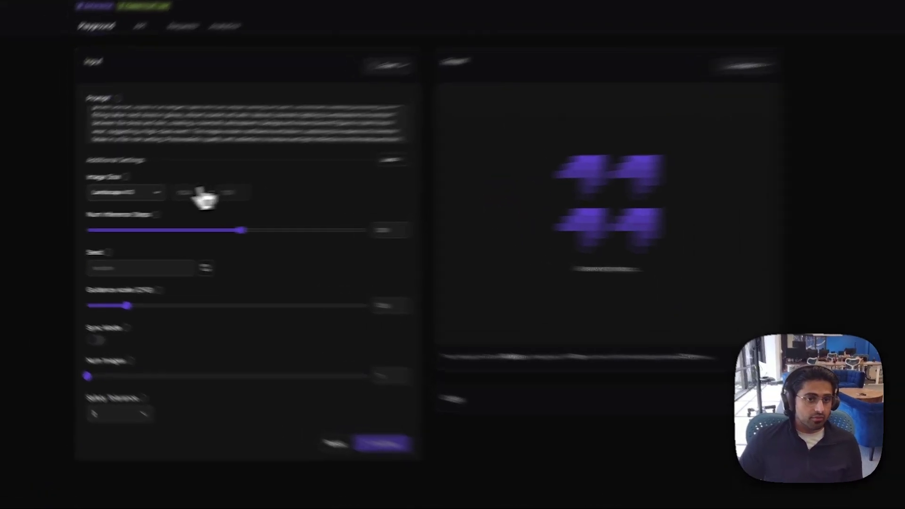
left_click(86, 202)
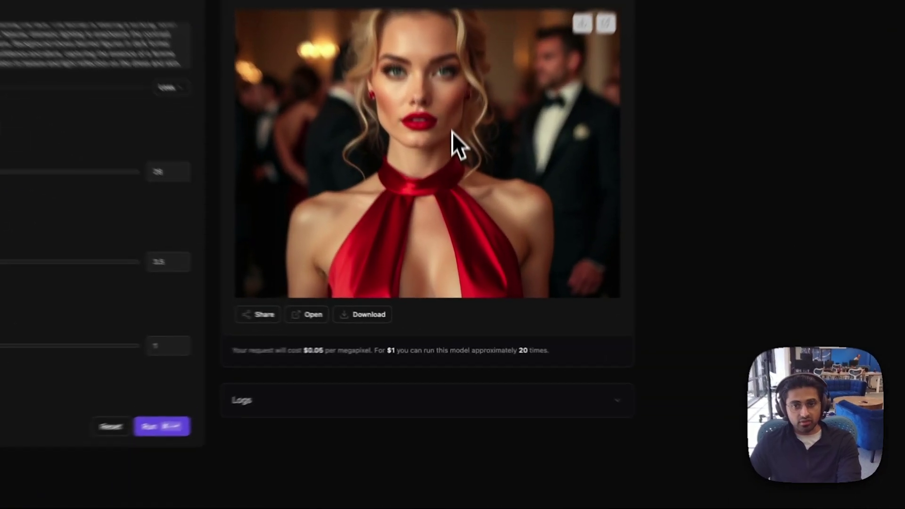
- Copy the generated red dress portrait and attach it to a new reply in the Claude chat
right_click(453, 203)
left_click(474, 229)
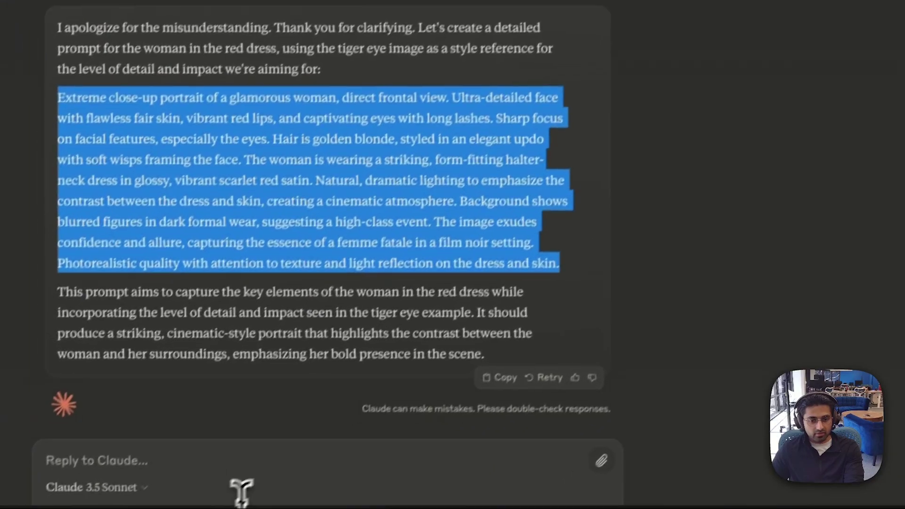
left_click(239, 459)
key("super+v")
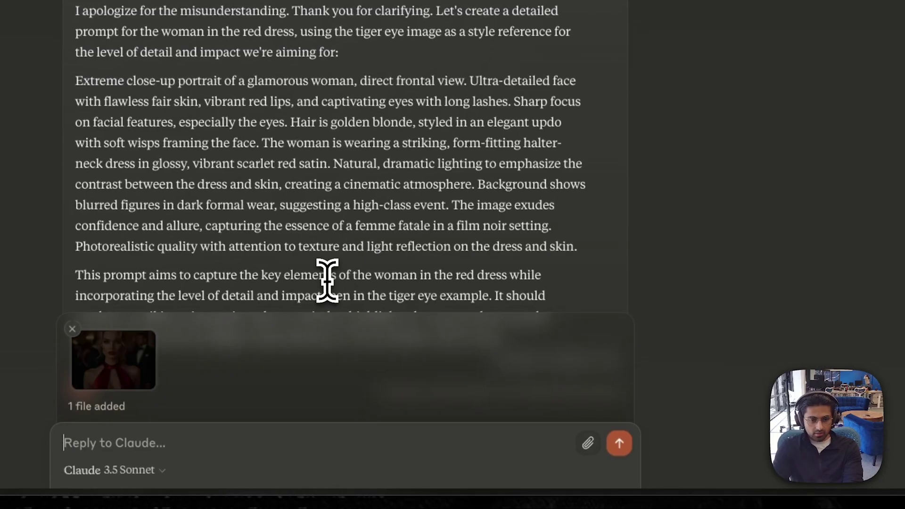
- Send "this is great. but we dont want anyone else in the background" and "change prompt so she is on a beach, in a beautiful background"
type("this is great")
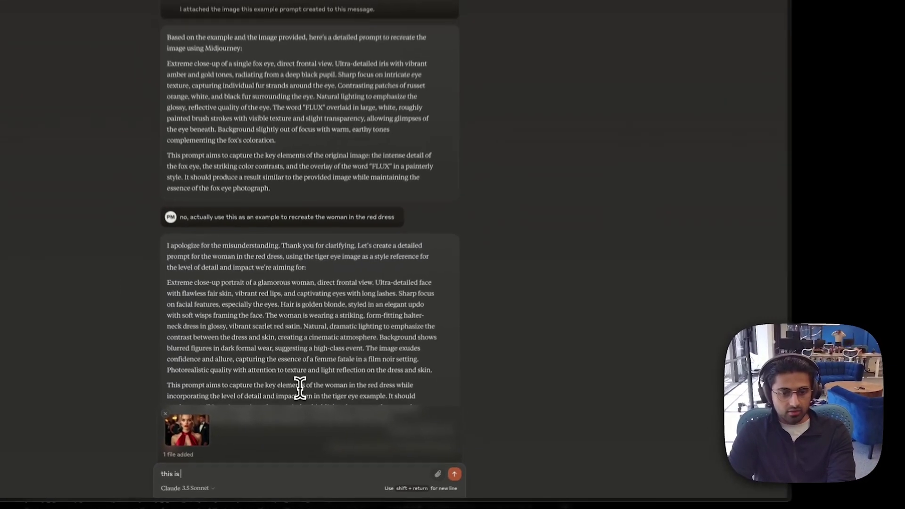
type(". but we dont want anyone e")
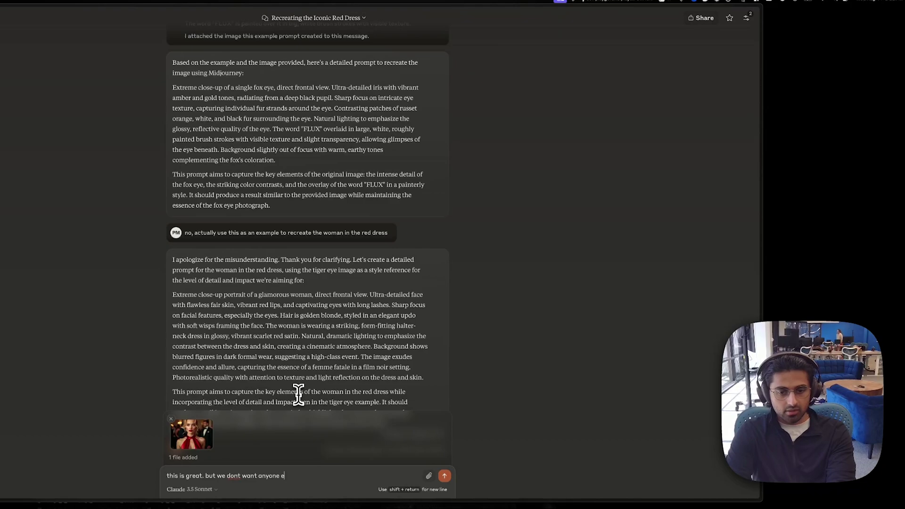
type("kground")
key("shift+Return")
key("shift+Return")
type("cha")
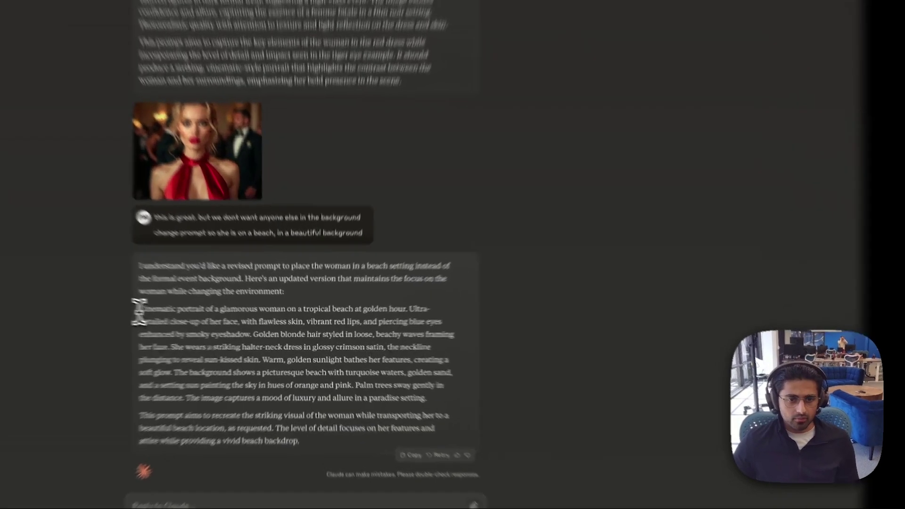
- Replace the FLUX.1 [pro] prompt with Claude's tropical beach portrait prompt and generate the image
left_click_drag(173, 313, 246, 323)
left_click_drag(142, 307, 542, 424)
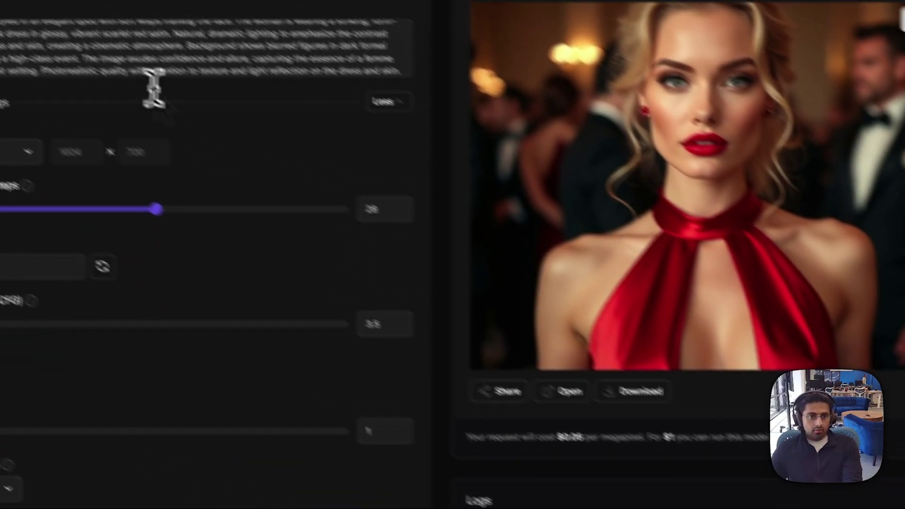
left_click(188, 82)
key("ctrl+a")
key("ctrl+v")
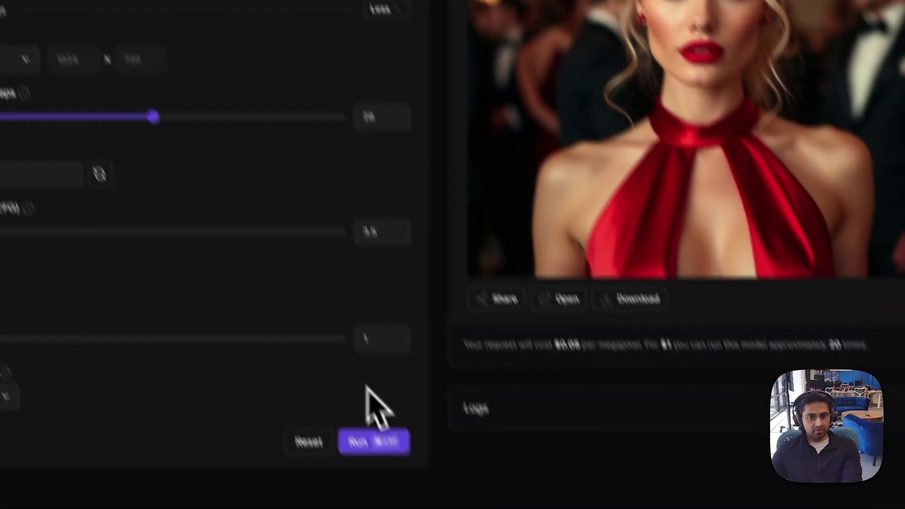
left_click(375, 440)
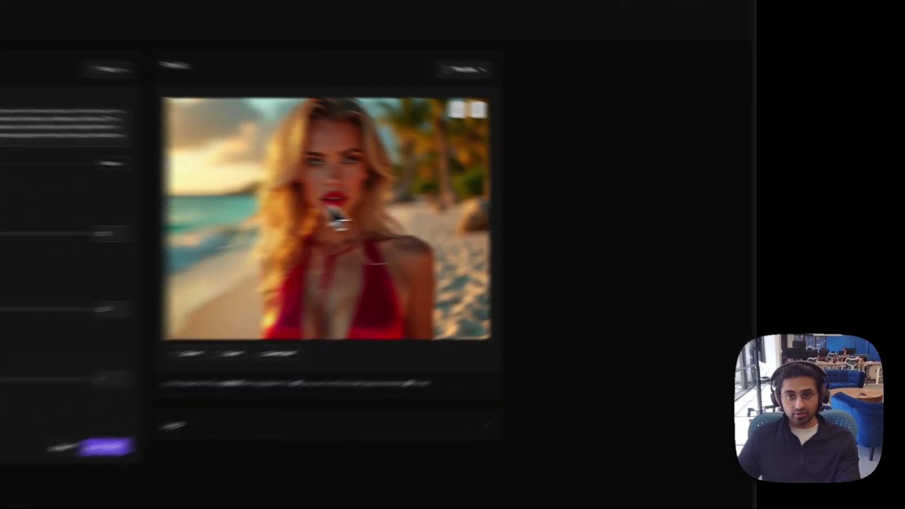
- Save the generated beach portrait from the FLUX.1 [pro] result
right_click(432, 205)
left_click(156, 252)
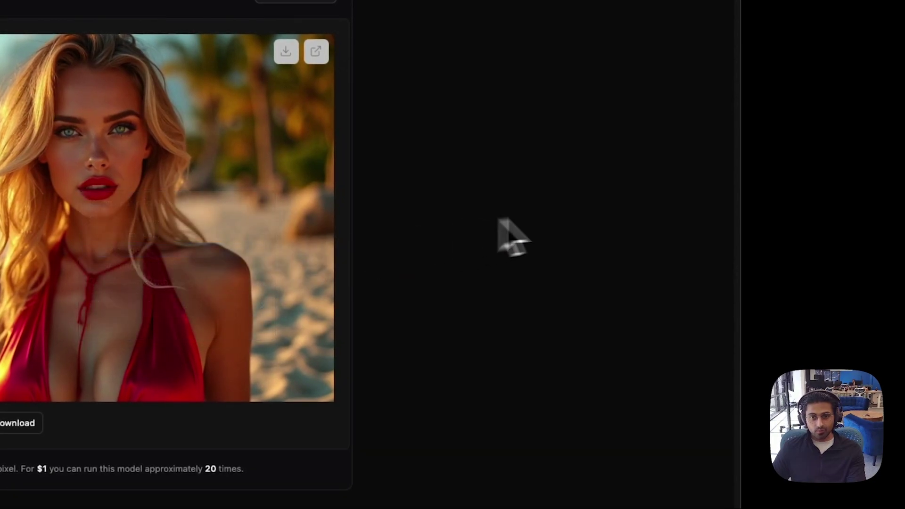
right_click(108, 185)
left_click(198, 209)
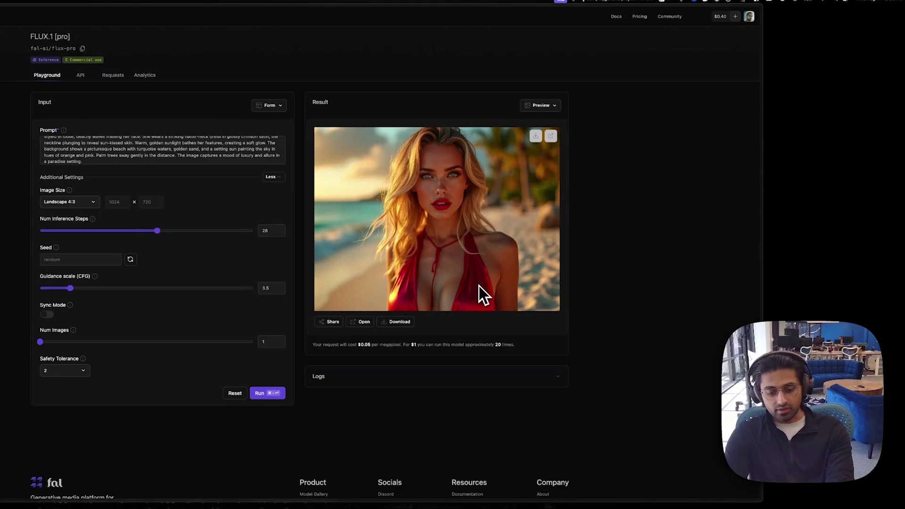
- Open runwayml.com in a new browser tab and enter the Runway app from its Gen-3 Alpha page
key("super+t")
type("runwayml.com")
key("Return")
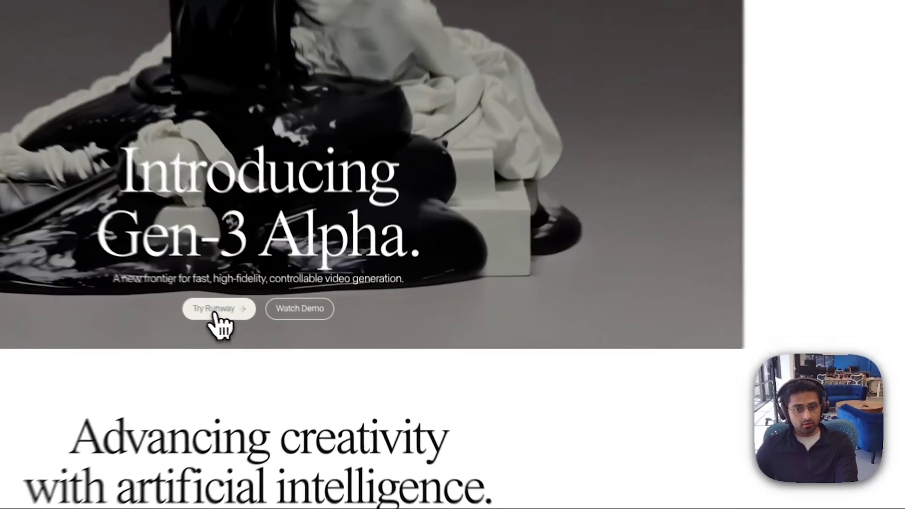
left_click(215, 314)
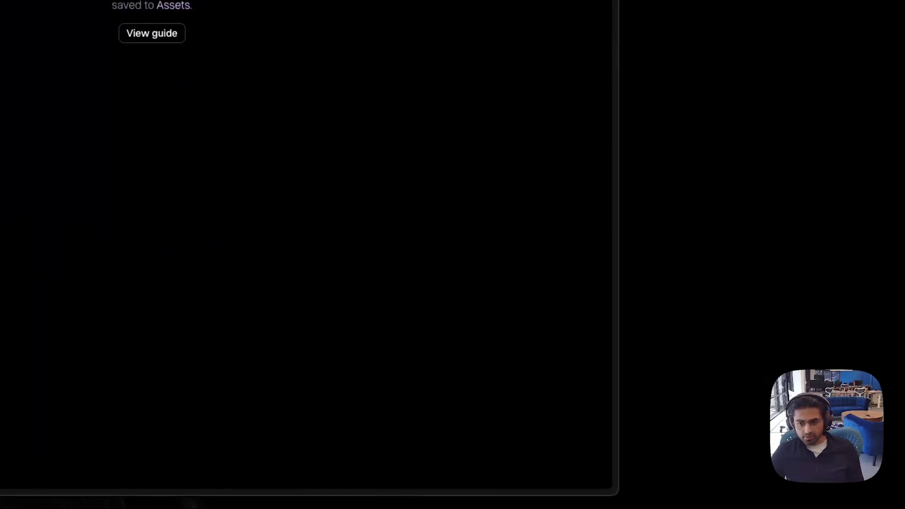
mouse_move(499, 498)
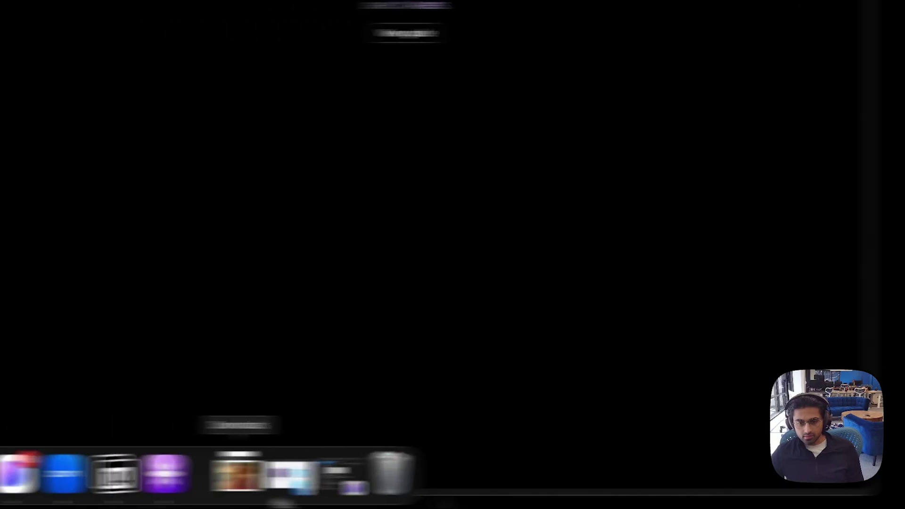
- Load the downloaded beach portrait into Runway's Gen-3 Alpha as the first frame
left_click(238, 473)
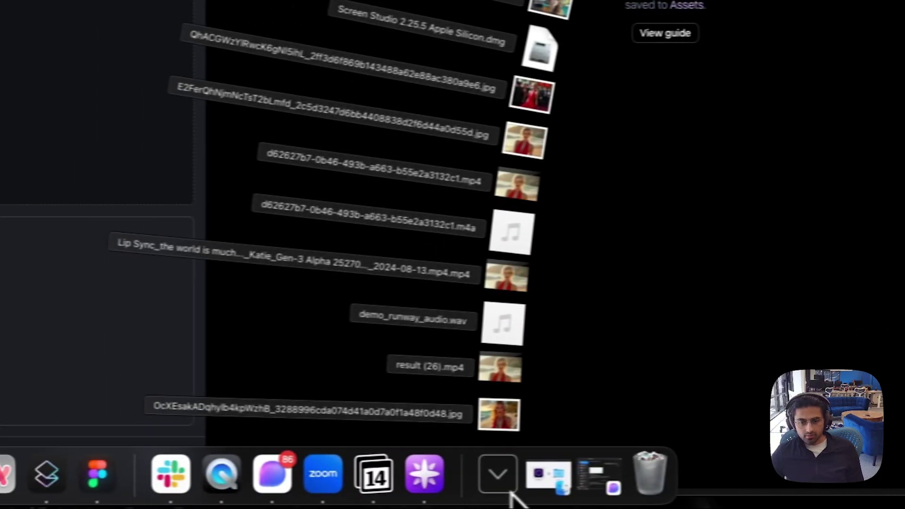
left_click_drag(235, 412, 2, 108)
left_click_drag(2, 268, 5, 273)
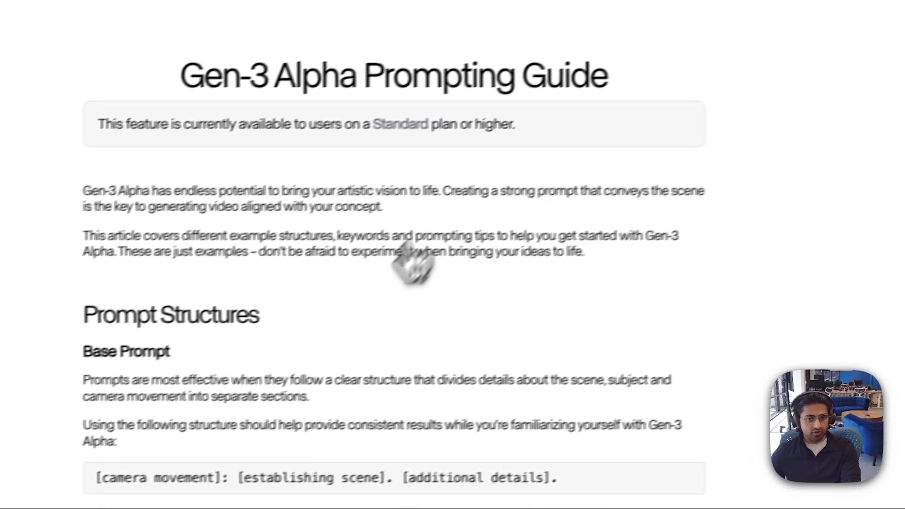
- Check the prompt structure in the Gen-3 Alpha Prompting Guide, review the static 50mm-lens beach prompt, and generate a 10-second video
left_click_drag(5, 247, 419, 257)
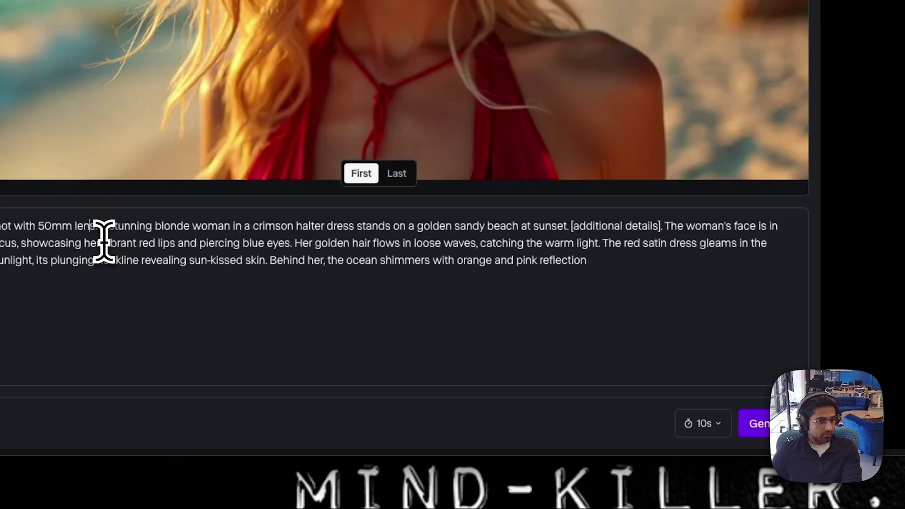
left_click_drag(101, 226, 575, 259)
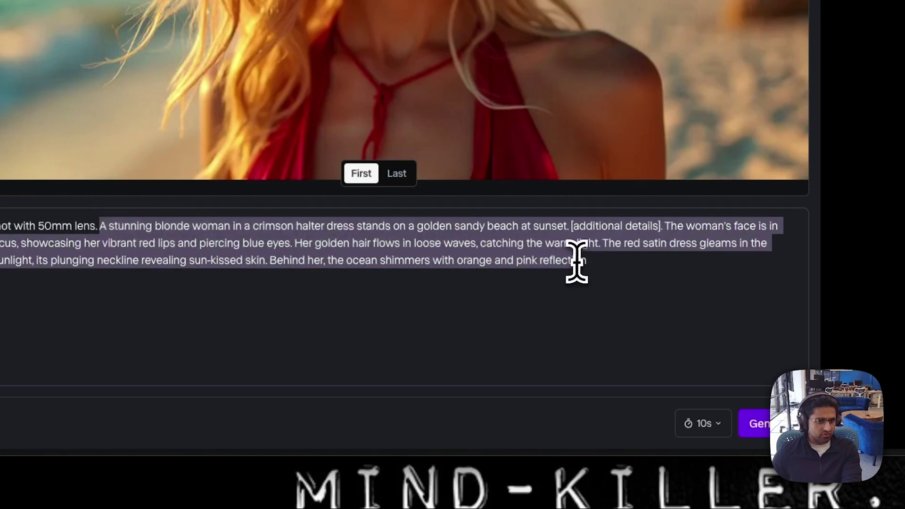
left_click(628, 262)
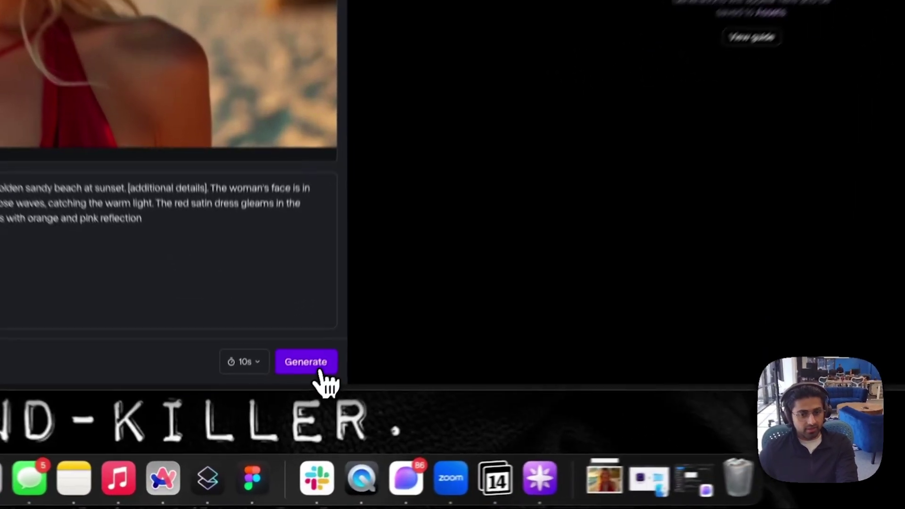
left_click(280, 426)
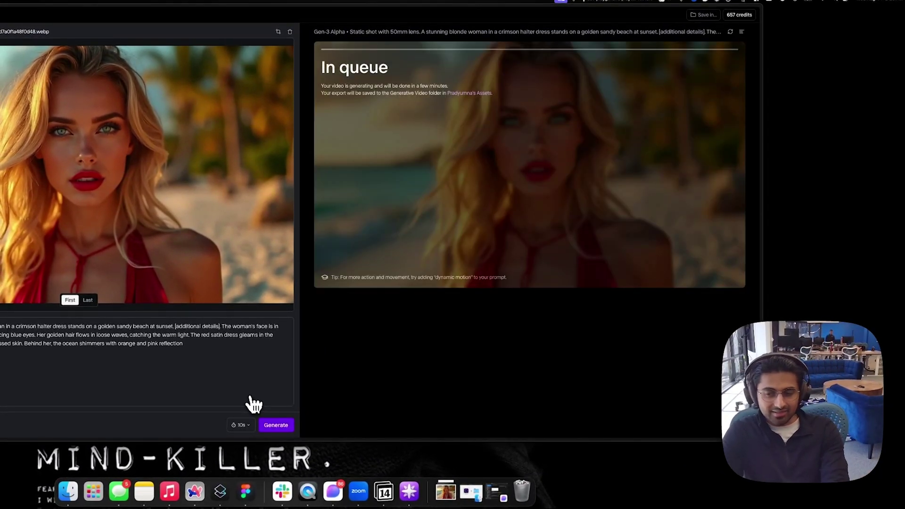
- Remove the "[additional details]" placeholder and the face-focus sentence from the Gen-3 Alpha prompt and generate a new 10-second video
key("ctrl+Tab")
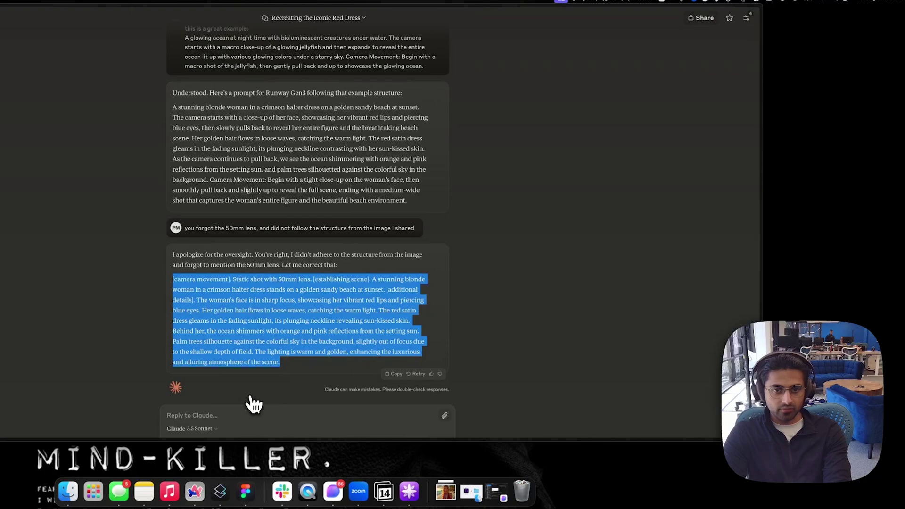
key("ctrl+Tab")
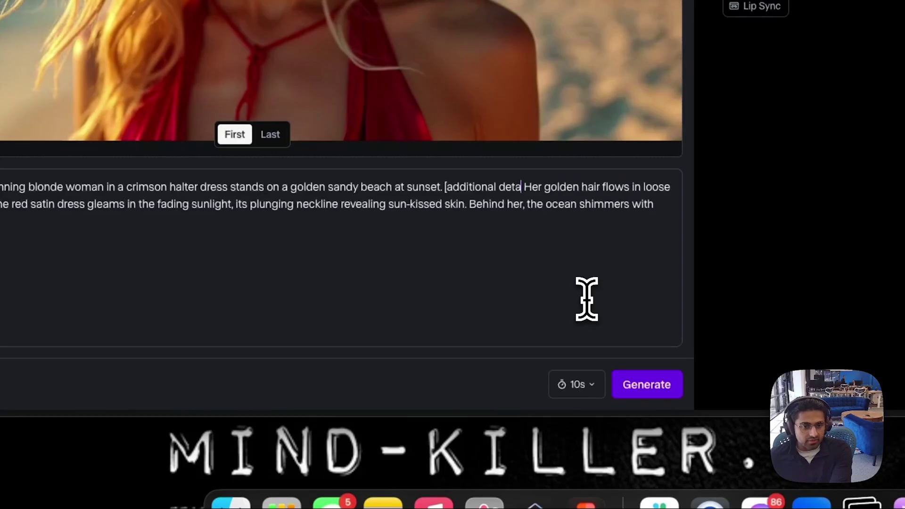
key("BackSpace")
key("BackSpace")
key("BackSpace")
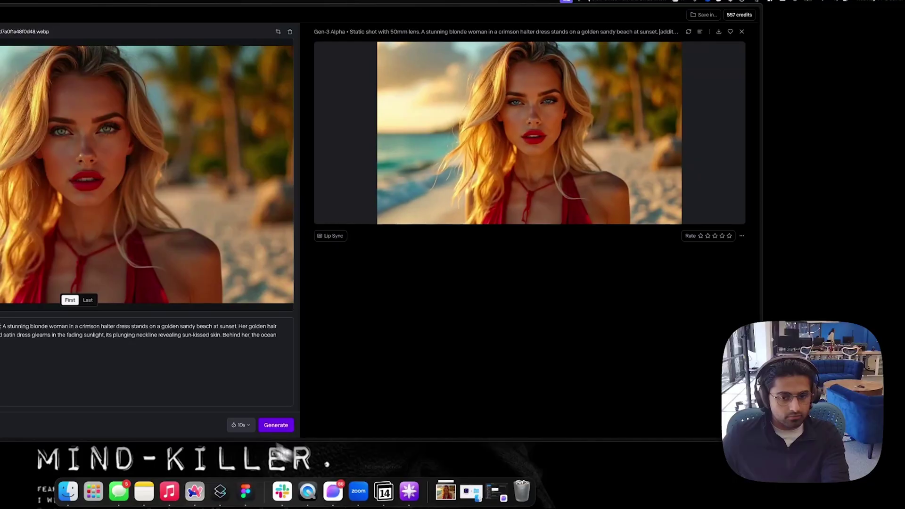
left_click(646, 384)
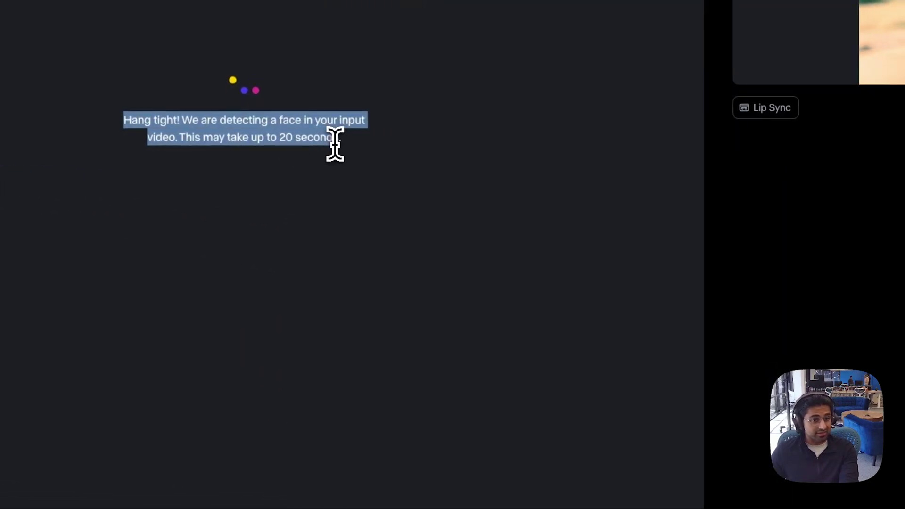
- Add demo_runway_audio.wav as the Lip Sync audio for the beach video, preview it, and generate the lip sync
left_click(367, 169)
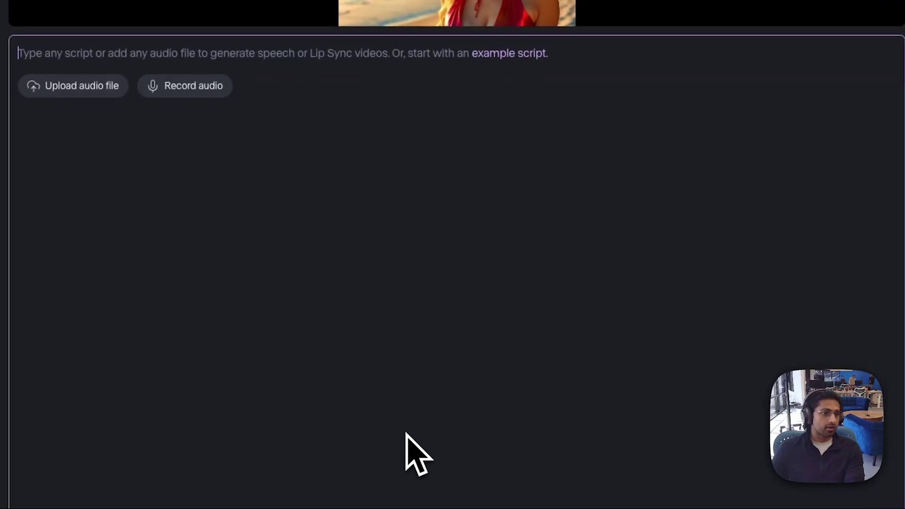
left_click(79, 103)
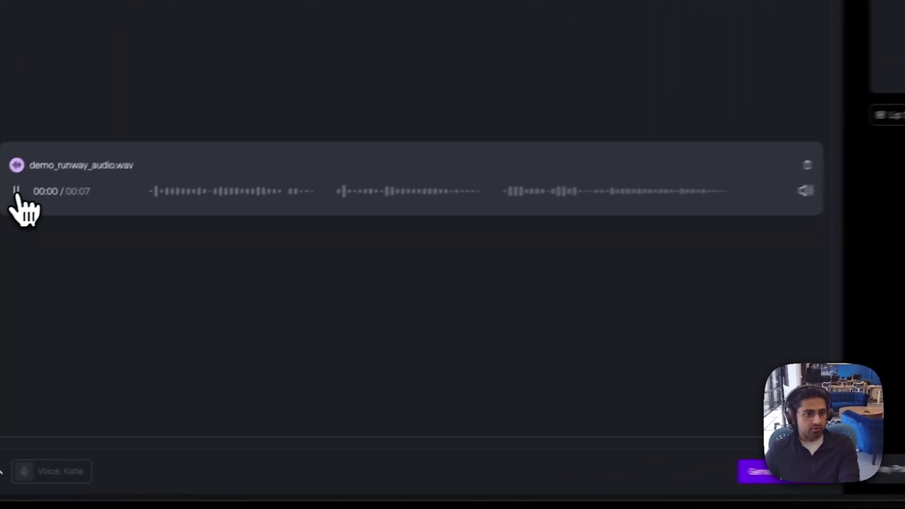
left_click(17, 190)
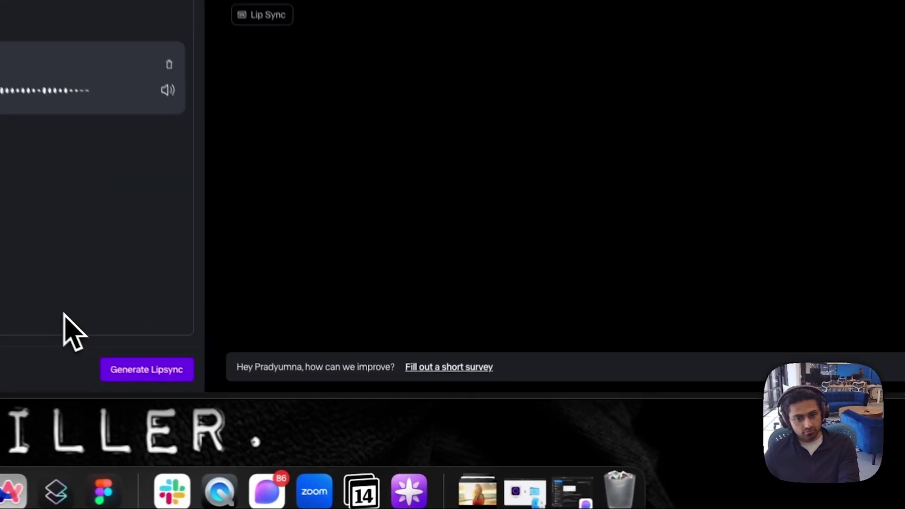
left_click(263, 426)
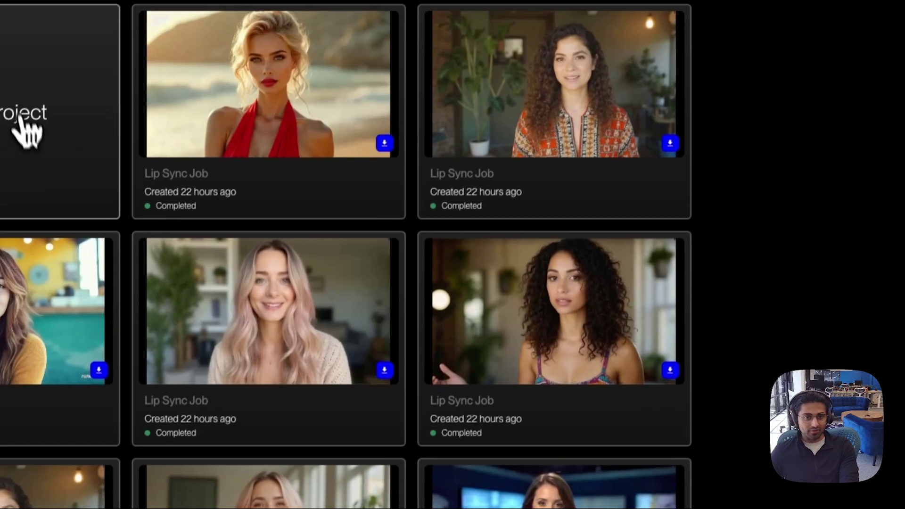
- Create a new lip sync project in the Sync web app and upload the downloaded Gen-3 Alpha 50mm beach video
left_click(27, 134)
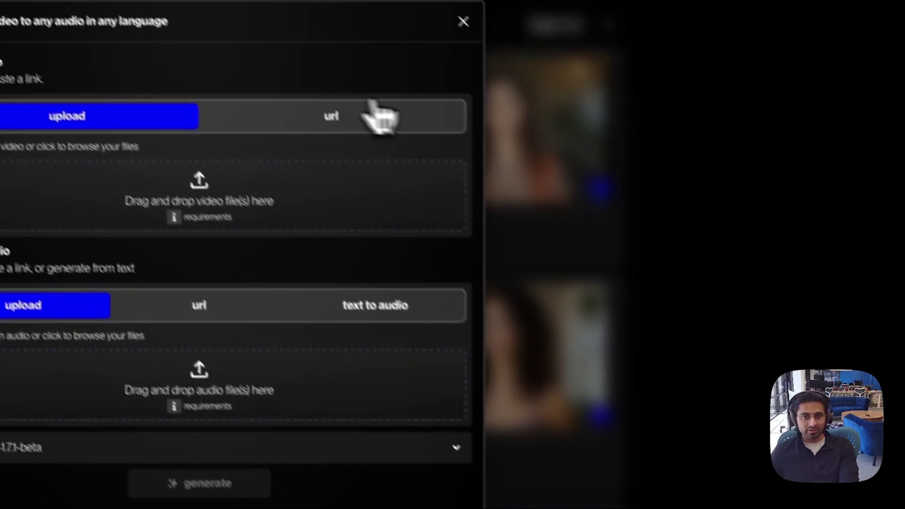
left_click(404, 460)
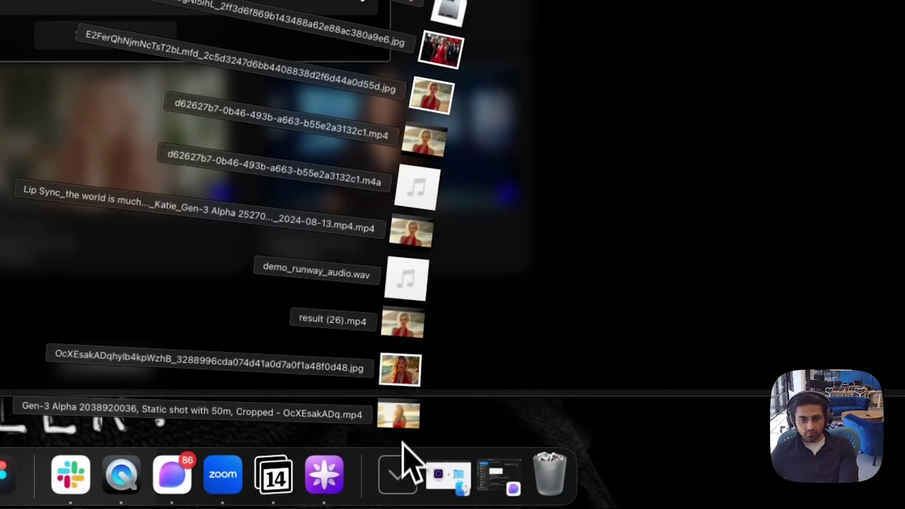
left_click_drag(400, 410, 313, 66)
- Check the text-to-audio option and instead upload demo_runway_audio.wav as the project's audio
left_click(492, 172)
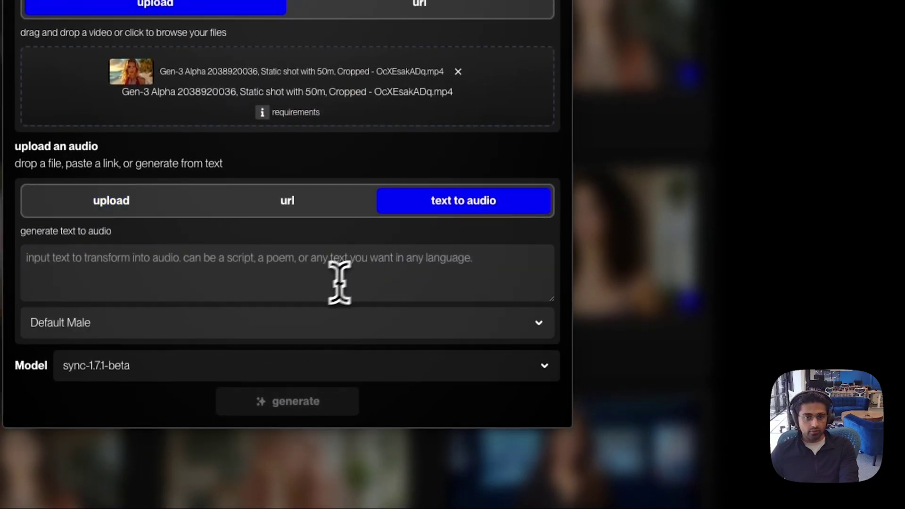
left_click(229, 205)
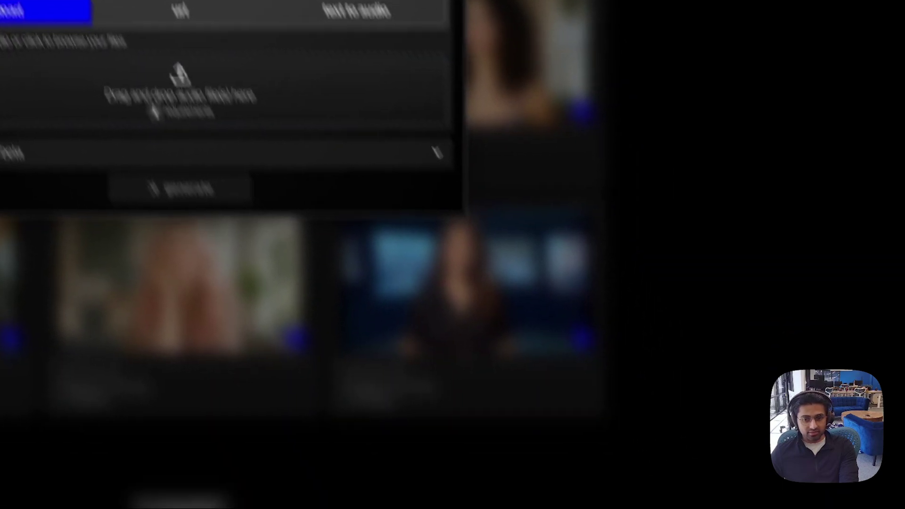
left_click(406, 489)
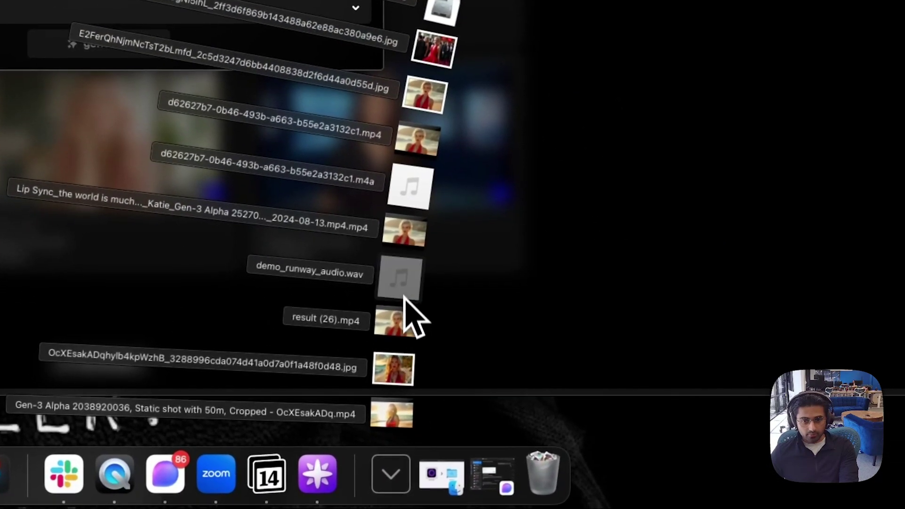
left_click_drag(404, 296, 295, 247)
- Choose the sync-1.7.1-beta model and generate the lip-synced video
left_click(255, 284)
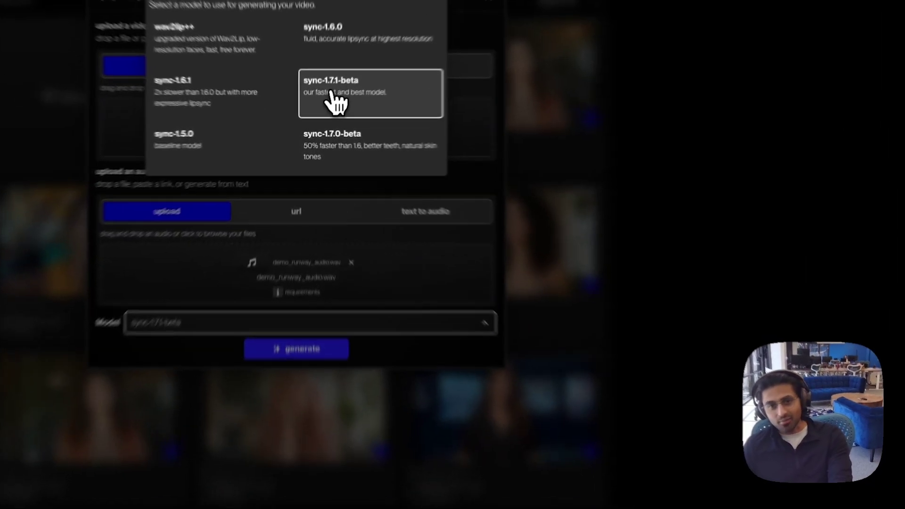
left_click(316, 115)
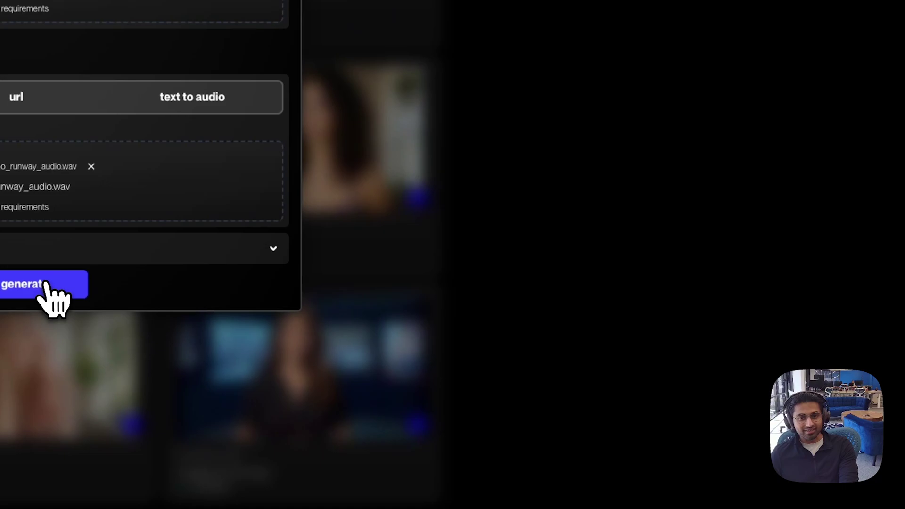
left_click(61, 297)
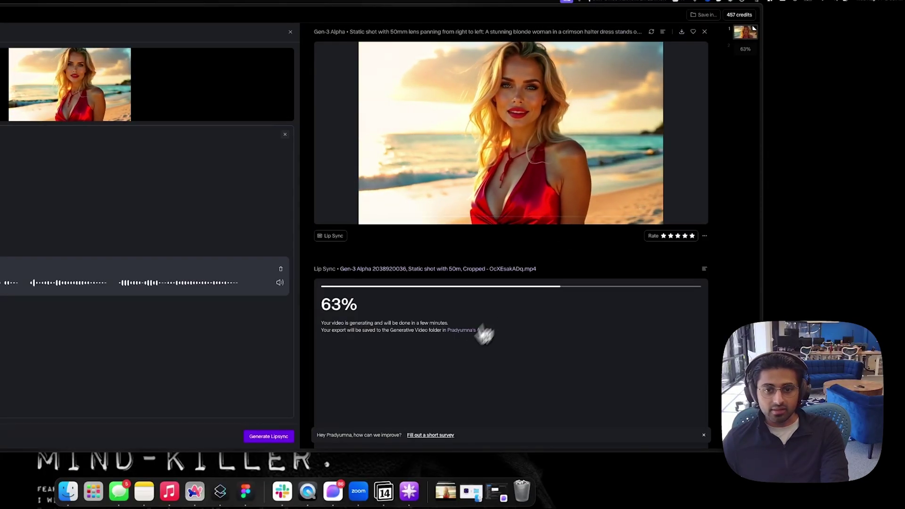
- Switch back to Runway and review the Lip Sync video of the woman on the beach
key("super+Tab")
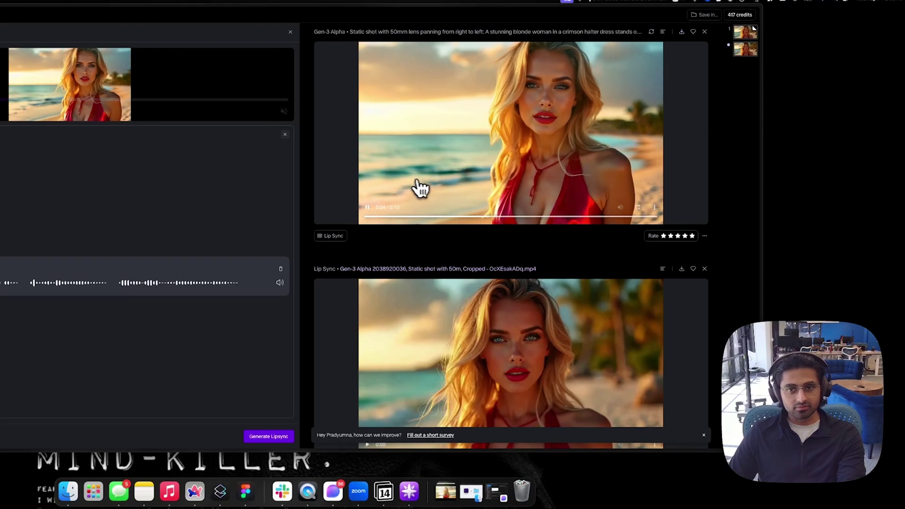
scroll(622, 349, "down", 3)
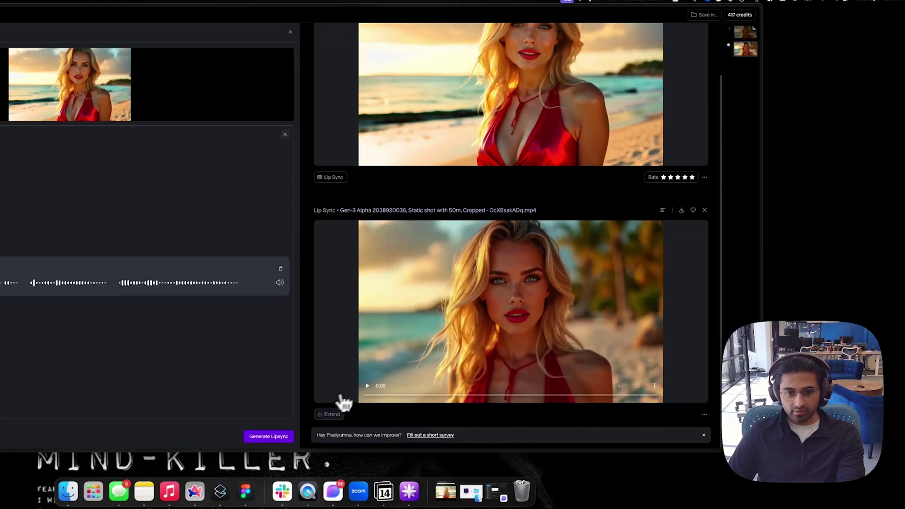